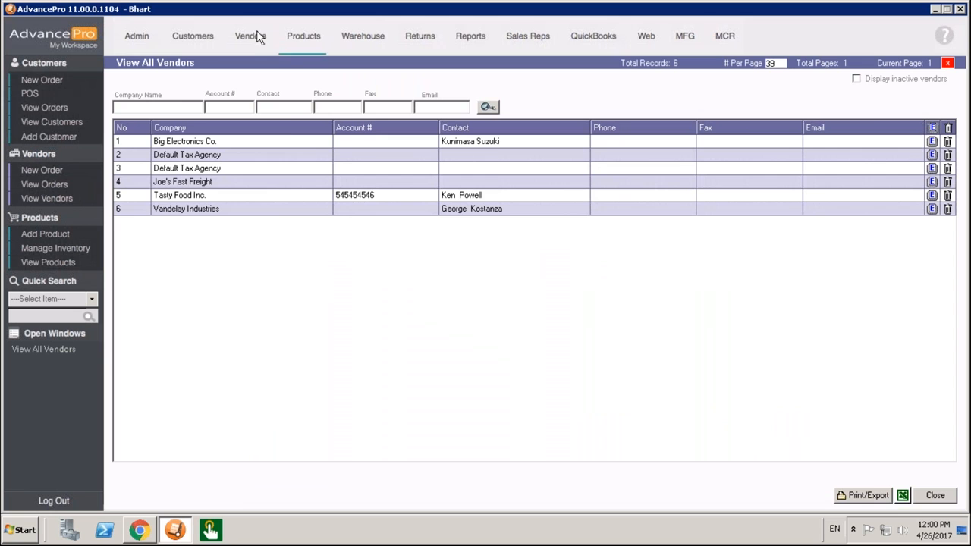
Open the Big Electronics Co. vendor record from the vendor list and review its company and address information.
{"action": "left_click", "coordinate": [249, 36]}
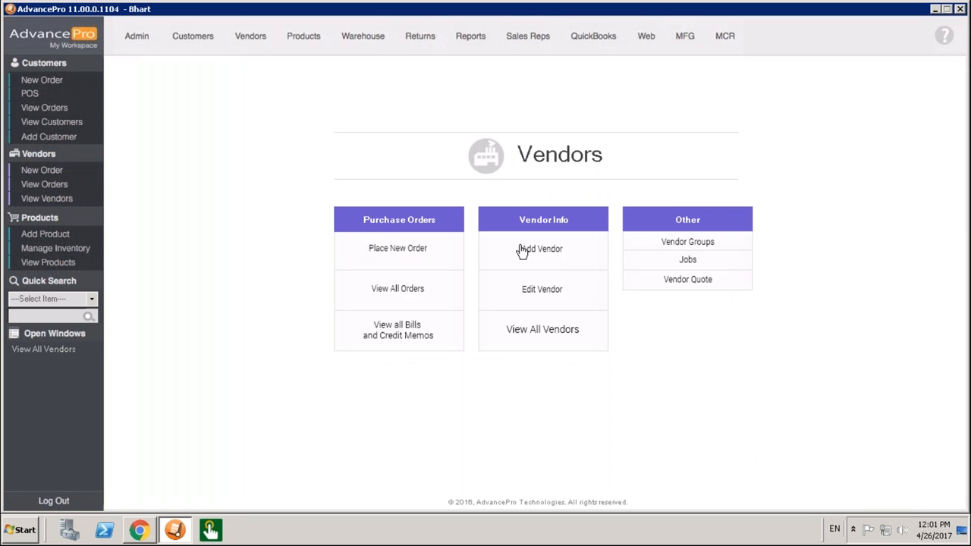
{"action": "left_click", "coordinate": [61, 203]}
{"action": "left_click", "coordinate": [931, 146]}
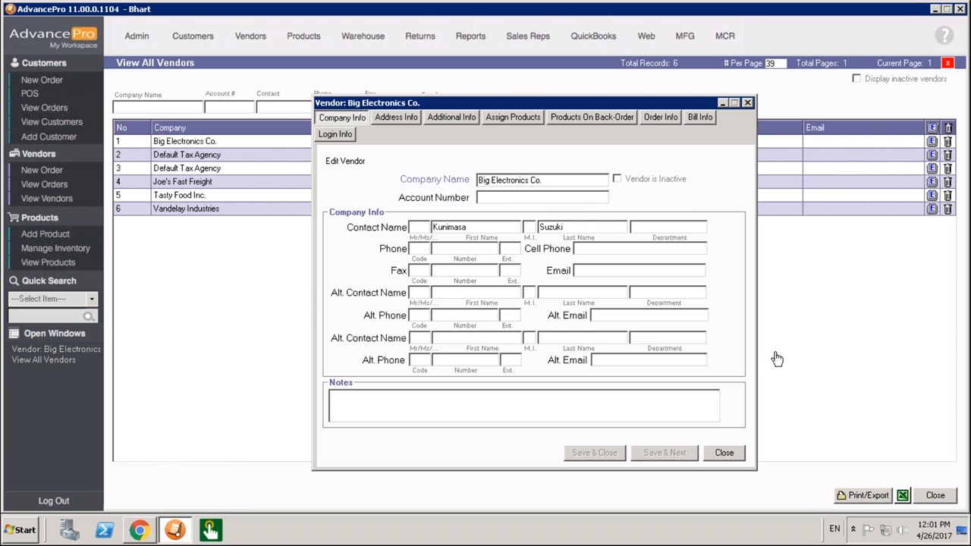
{"action": "left_click", "coordinate": [402, 120]}
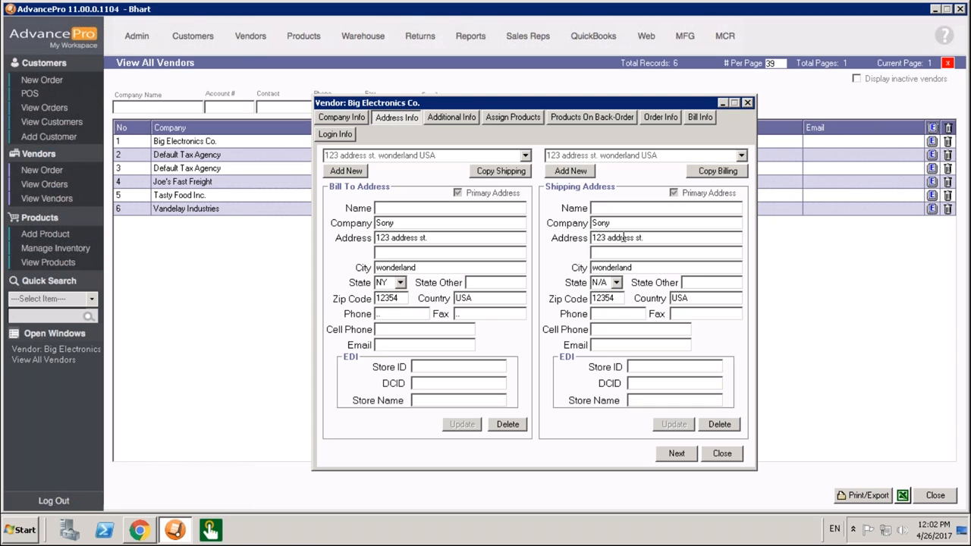
{"action": "left_click", "coordinate": [742, 154]}
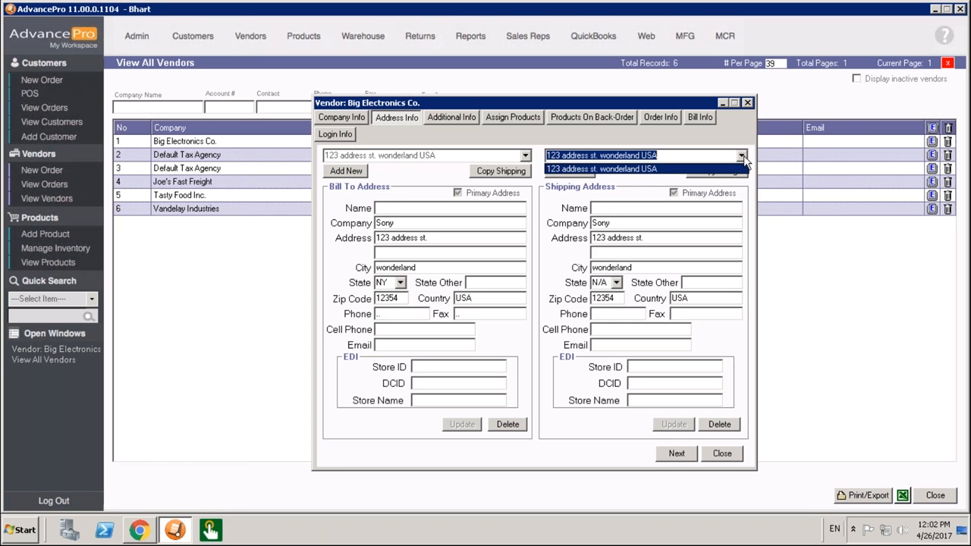
{"action": "left_click", "coordinate": [741, 156]}
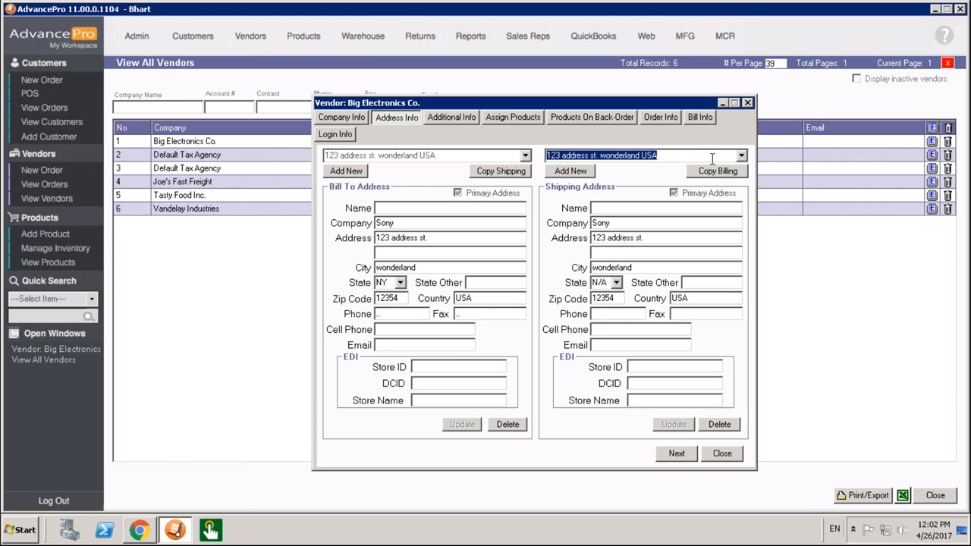
Review the vendor's additional info, assigned products, back-orders, orders and bills, and close the record.
{"action": "left_click", "coordinate": [451, 117]}
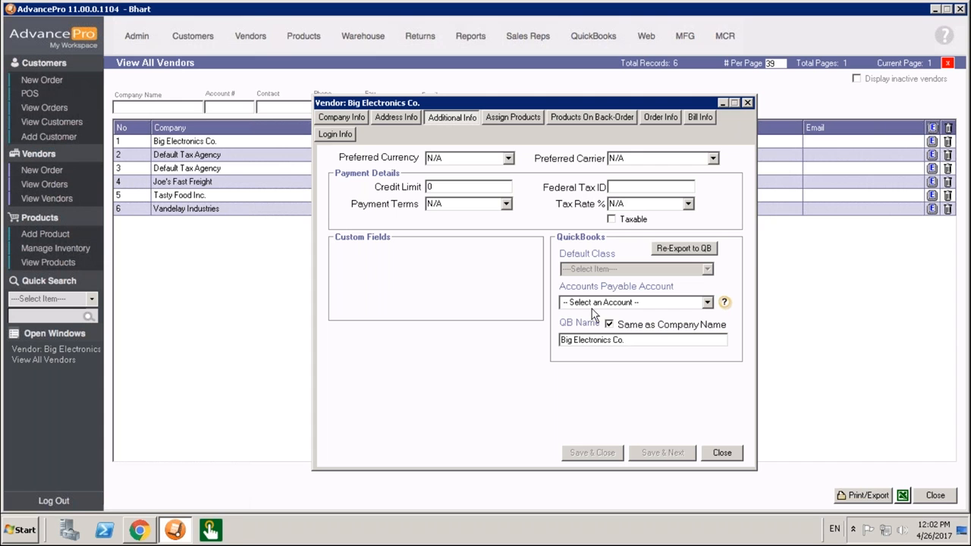
{"action": "left_click", "coordinate": [498, 119]}
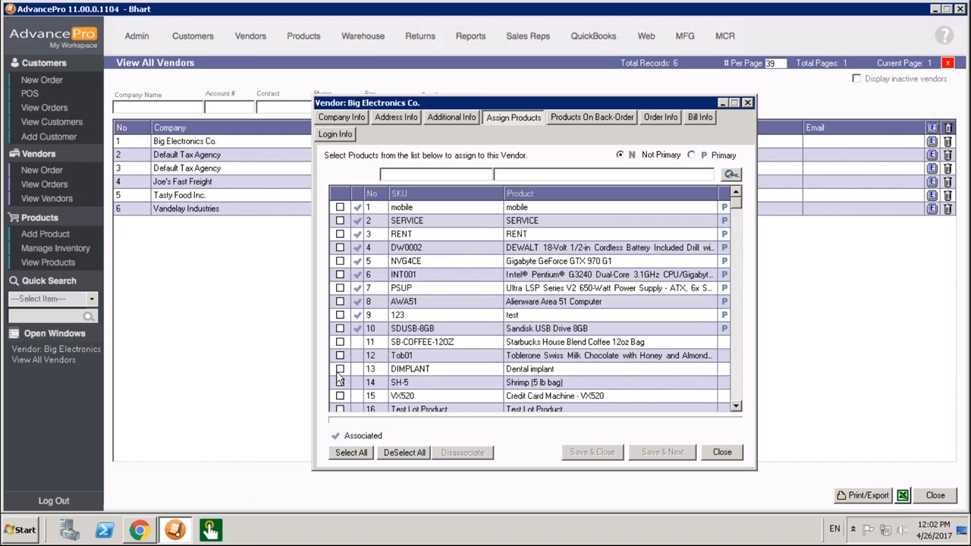
{"action": "left_click", "coordinate": [573, 117]}
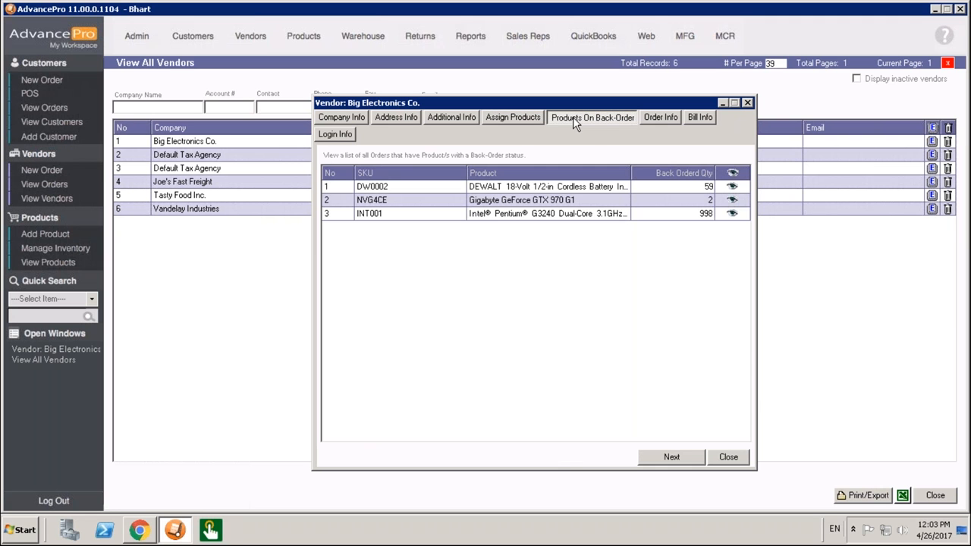
{"action": "left_click", "coordinate": [676, 119]}
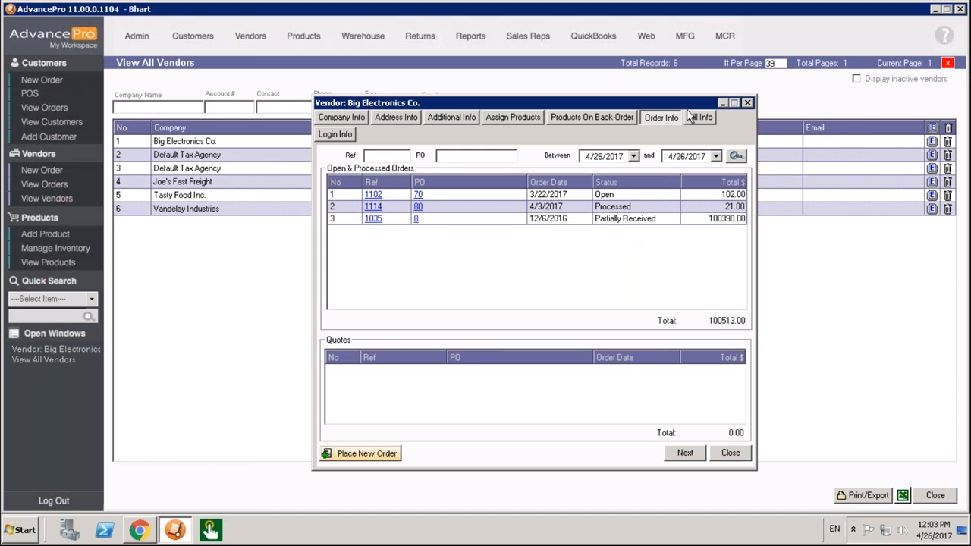
{"action": "left_click", "coordinate": [698, 120]}
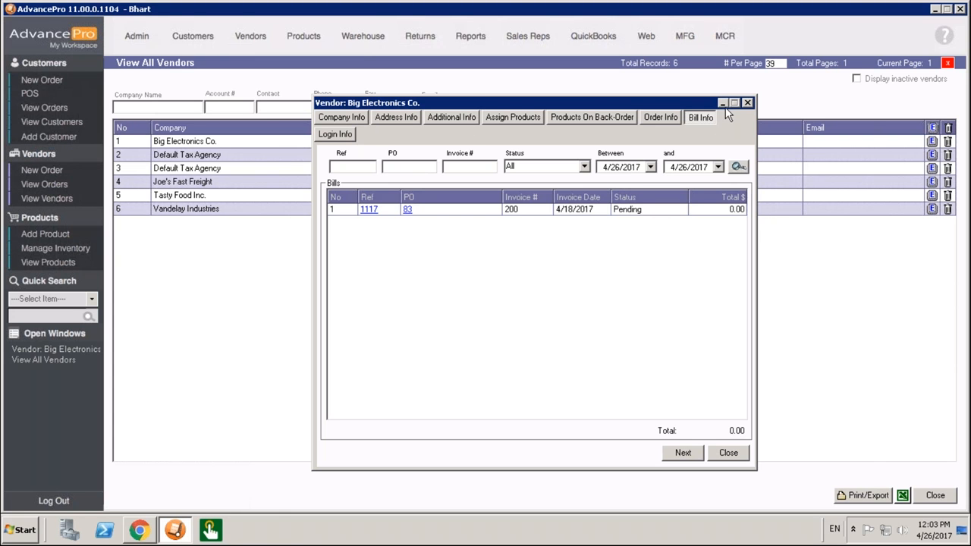
{"action": "left_click", "coordinate": [746, 104]}
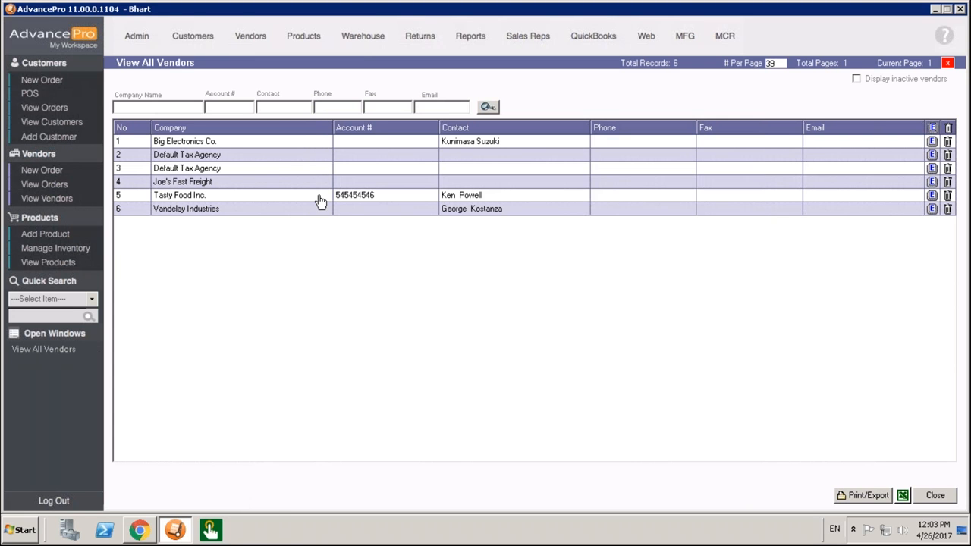
Open the product "1 minute mask (200kg/55gal barrel)" for editing from the list of all products.
{"action": "left_click", "coordinate": [65, 266]}
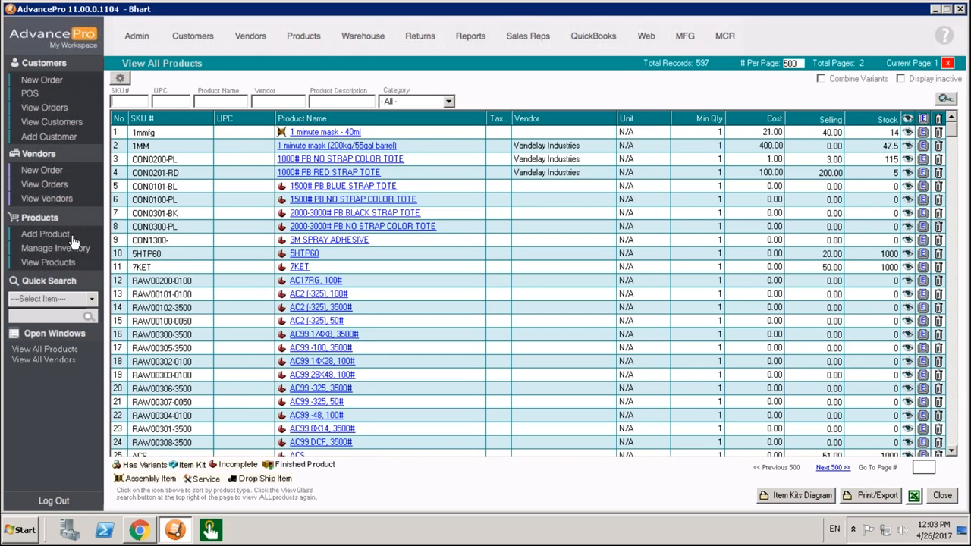
{"action": "left_click", "coordinate": [305, 38]}
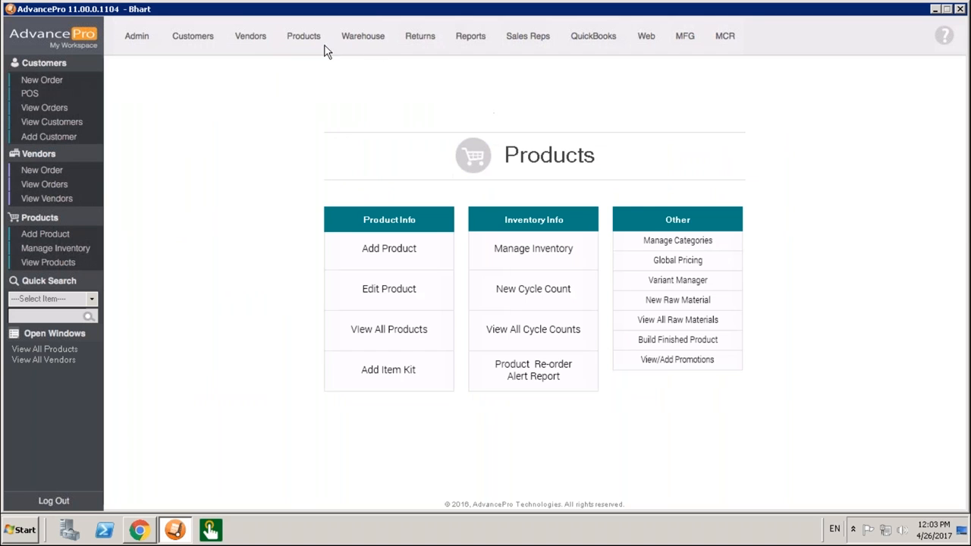
{"action": "left_click", "coordinate": [399, 301]}
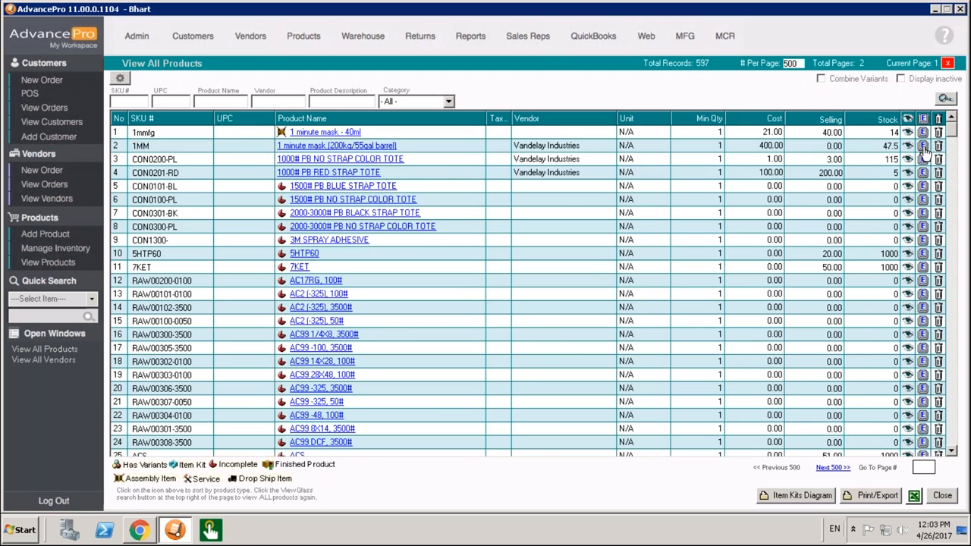
{"action": "left_click", "coordinate": [923, 148]}
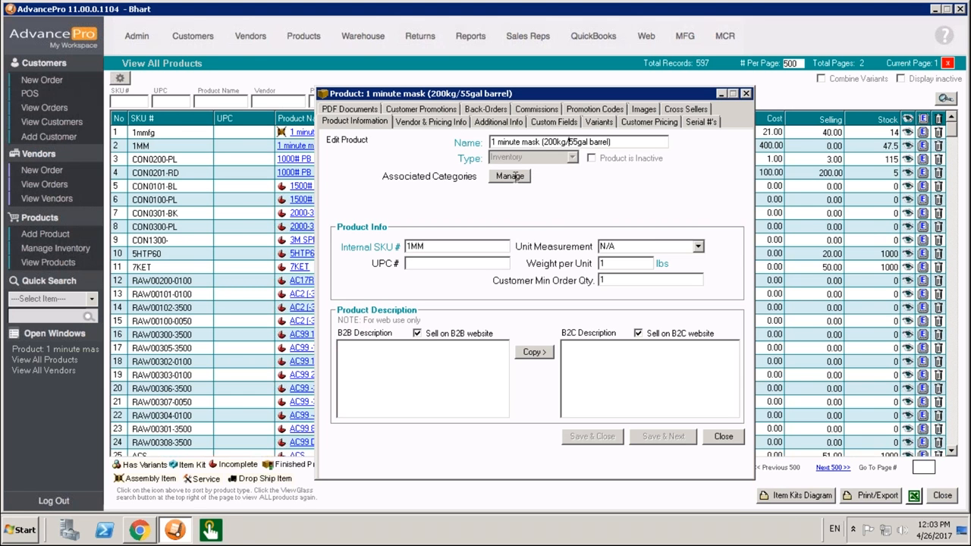
Set the product's unit measurement to Box after checking its SKU and UPC fields.
{"action": "left_click", "coordinate": [466, 247]}
{"action": "left_click", "coordinate": [457, 263]}
{"action": "left_click", "coordinate": [455, 246]}
{"action": "left_click", "coordinate": [697, 247]}
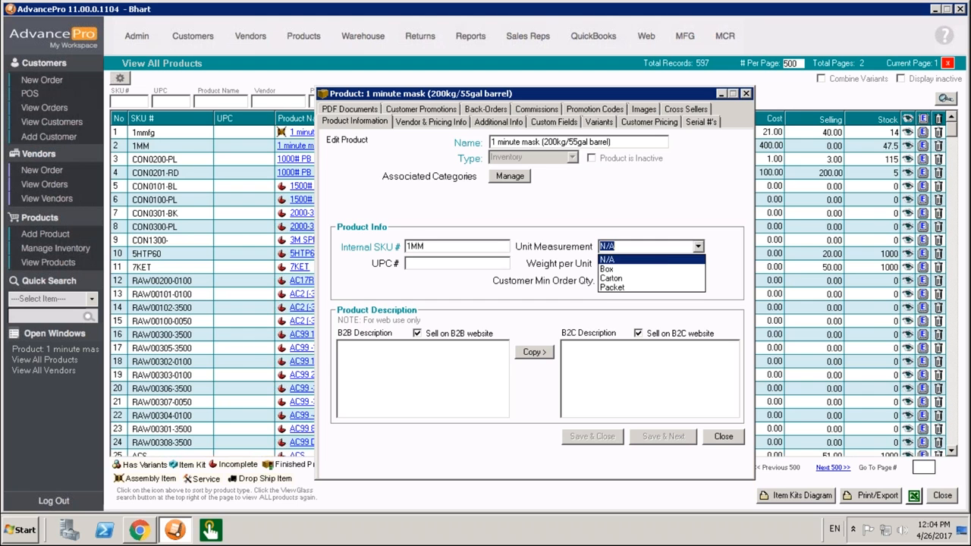
{"action": "left_click", "coordinate": [653, 269]}
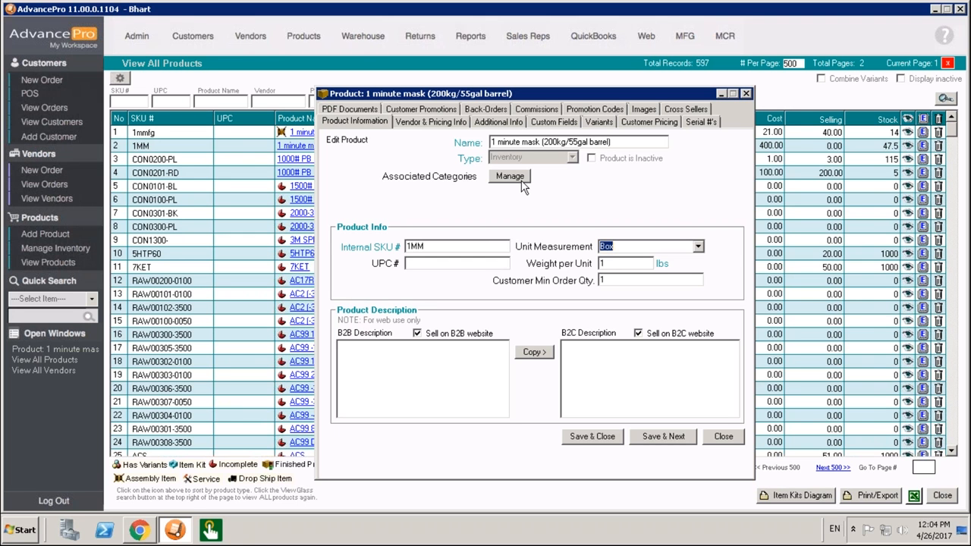
{"action": "left_click", "coordinate": [697, 247]}
{"action": "left_click", "coordinate": [697, 247]}
{"action": "left_click", "coordinate": [360, 368]}
Associate Tasty Food Inc. as an additional vendor in the product's vendor and pricing information.
{"action": "left_click", "coordinate": [420, 124]}
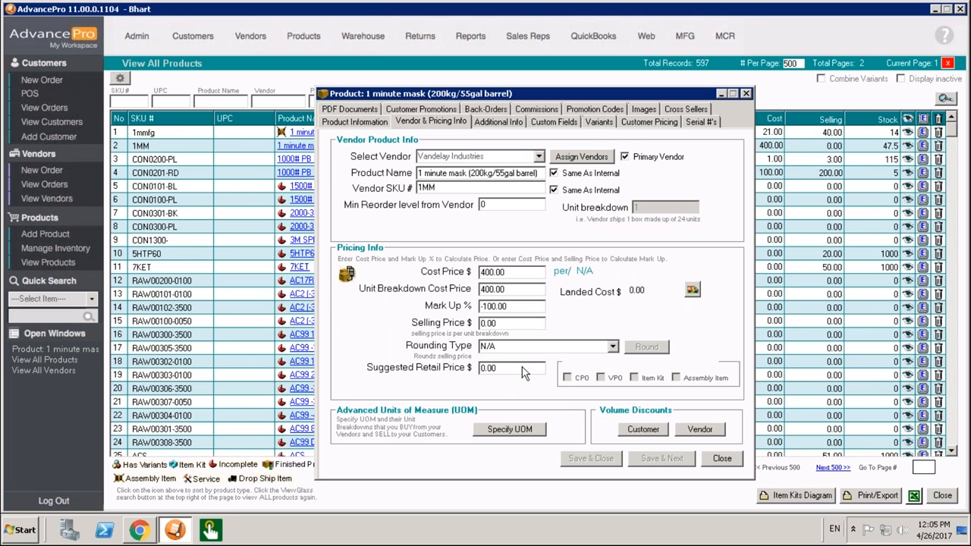
{"action": "left_click", "coordinate": [603, 157]}
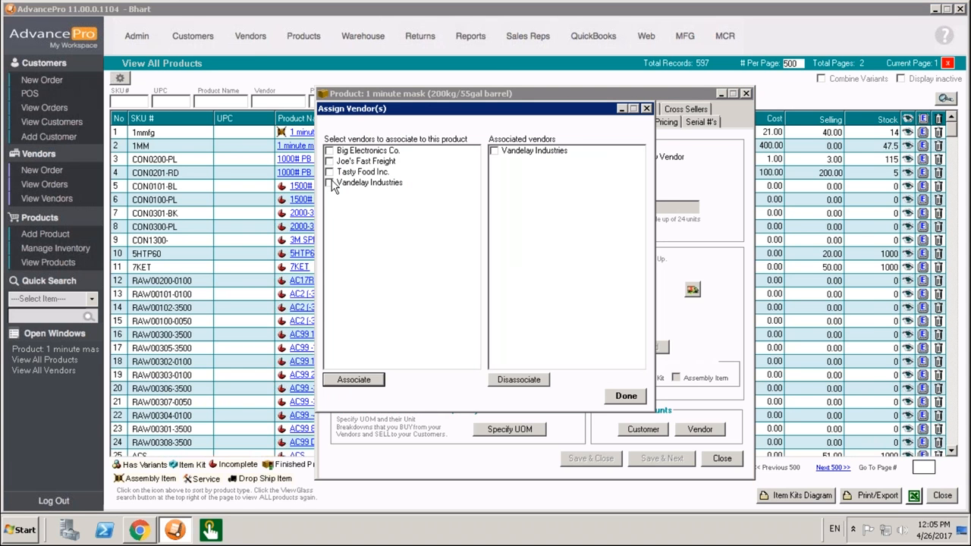
{"action": "left_click", "coordinate": [329, 172]}
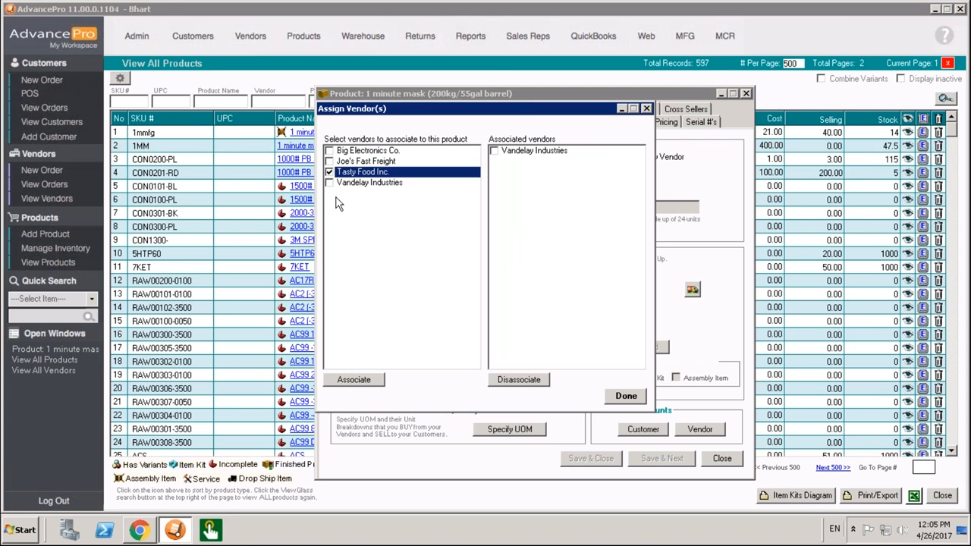
{"action": "left_click", "coordinate": [360, 378]}
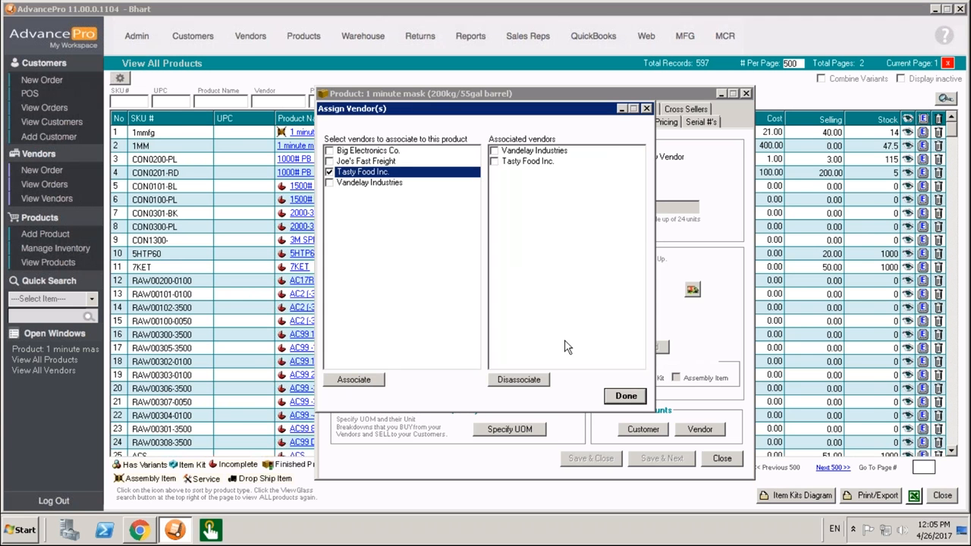
{"action": "key", "text": "Return"}
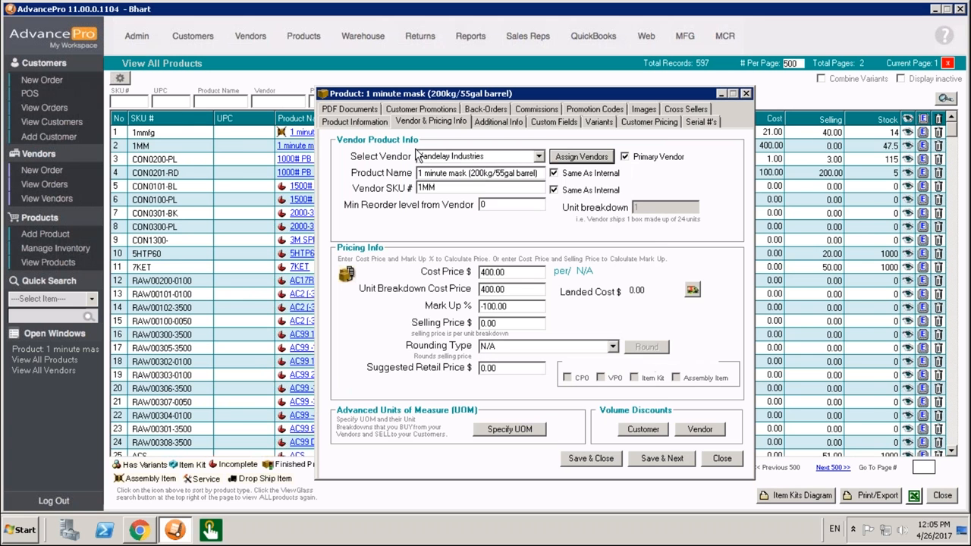
Select Tasty Food Inc. as the product's vendor and set its unit breakdown to 10.
{"action": "left_click", "coordinate": [478, 187]}
{"action": "left_click", "coordinate": [538, 157]}
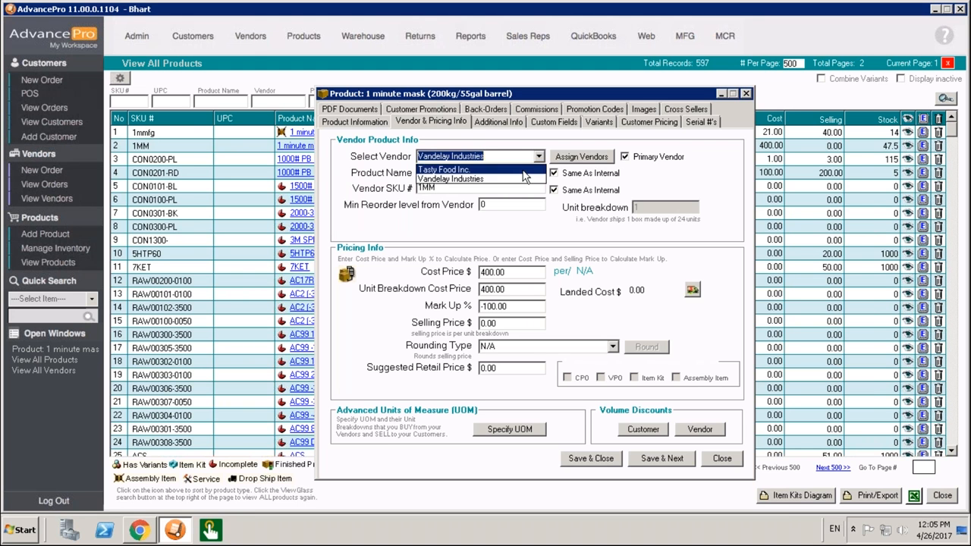
{"action": "left_click", "coordinate": [527, 179]}
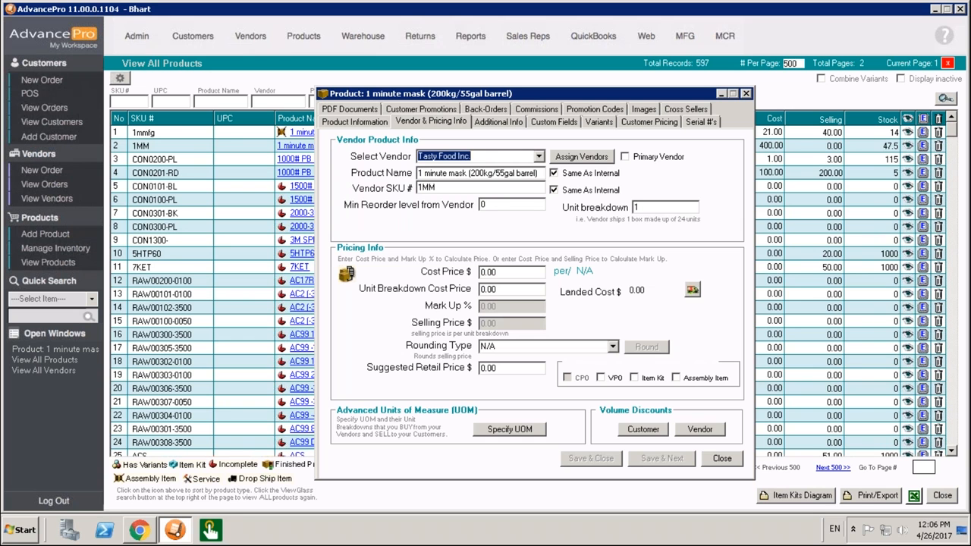
{"action": "left_click", "coordinate": [663, 205]}
{"action": "type", "text": "0"}
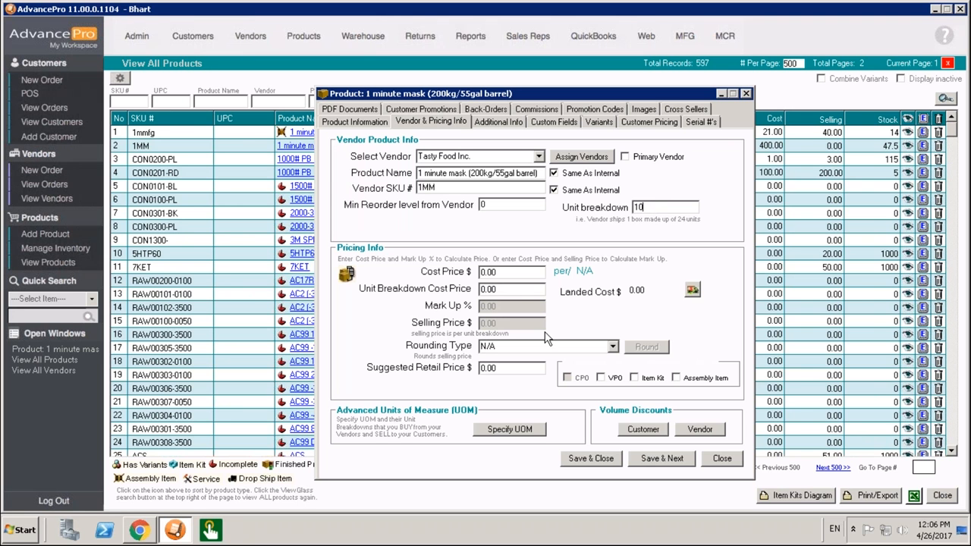
Set the product's cost price from Tasty Food Inc. to 10.00.
{"action": "left_click", "coordinate": [507, 273]}
{"action": "key", "text": "BackSpace"}
{"action": "key", "text": "BackSpace"}
{"action": "key", "text": "BackSpace"}
{"action": "key", "text": "BackSpace"}
{"action": "type", "text": "10.00"}
{"action": "left_click", "coordinate": [486, 292]}
Review the product's additional info, reorder alert levels, quantity per pallet, custom fields and variants.
{"action": "left_click", "coordinate": [493, 126]}
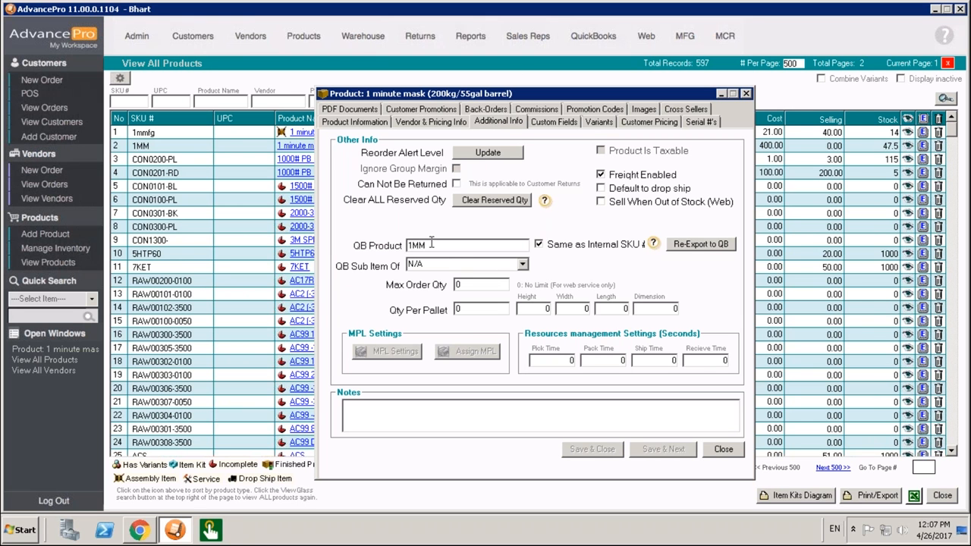
{"action": "left_click", "coordinate": [493, 158]}
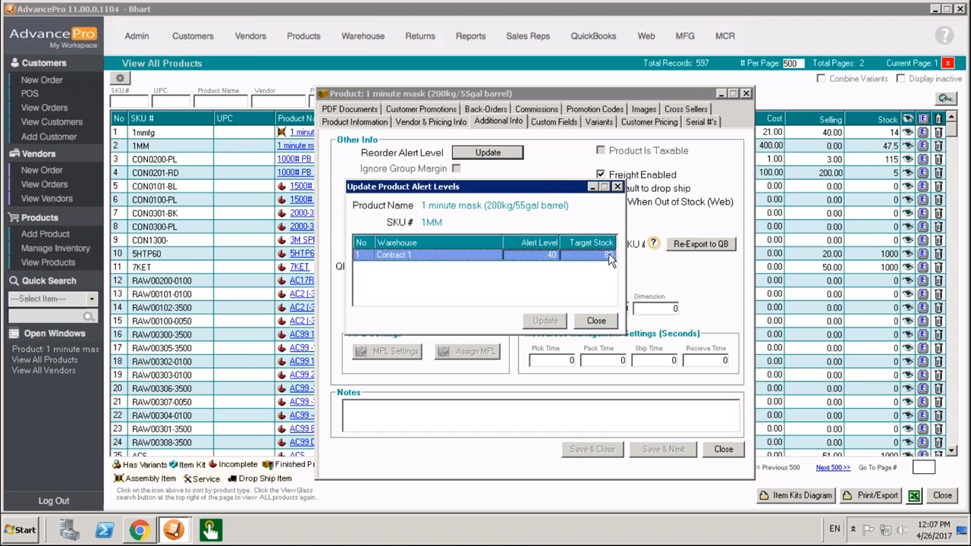
{"action": "left_click", "coordinate": [604, 323]}
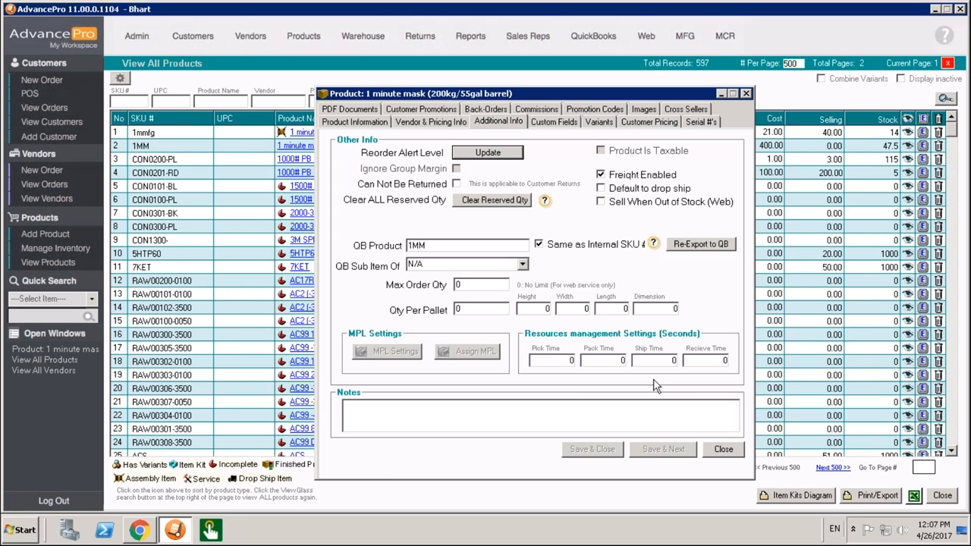
{"action": "left_click_drag", "start_coordinate": [481, 310], "coordinate": [429, 307]}
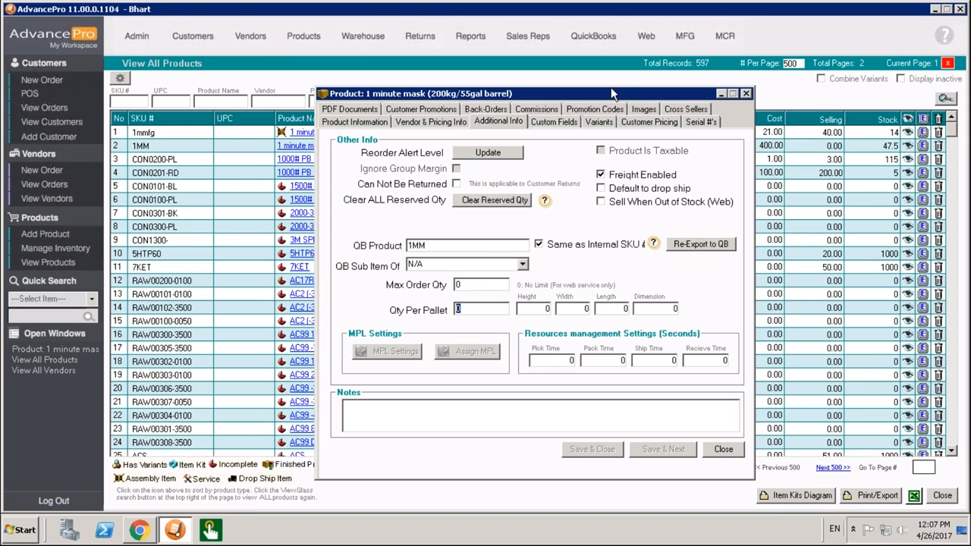
{"action": "left_click", "coordinate": [555, 126]}
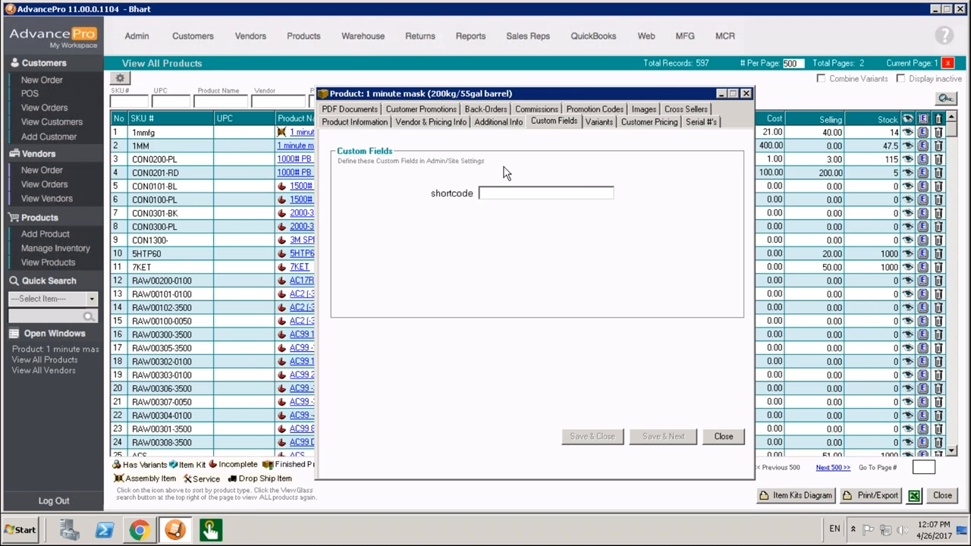
{"action": "left_click", "coordinate": [611, 122]}
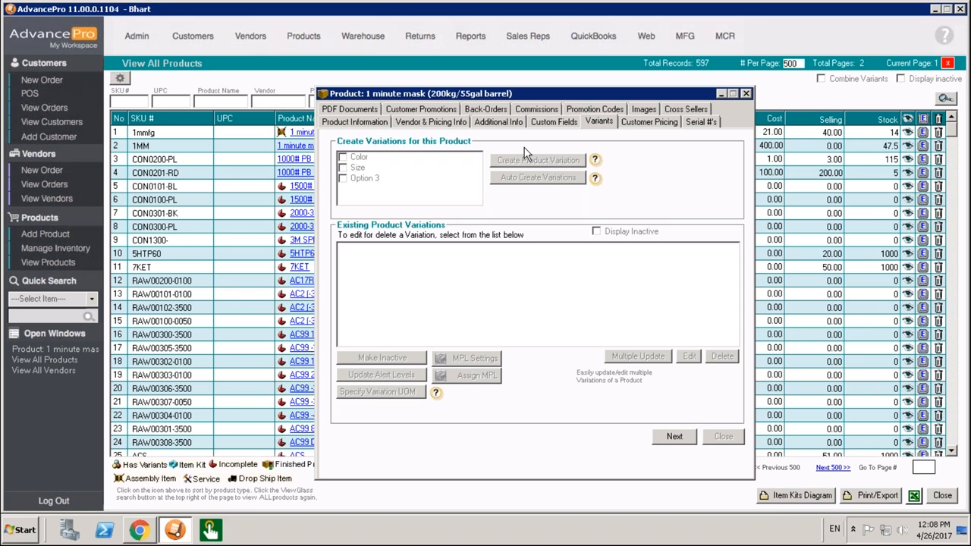
Start a customer pricing exception for Demo Customer1 on the product and close it without saving.
{"action": "left_click", "coordinate": [641, 125]}
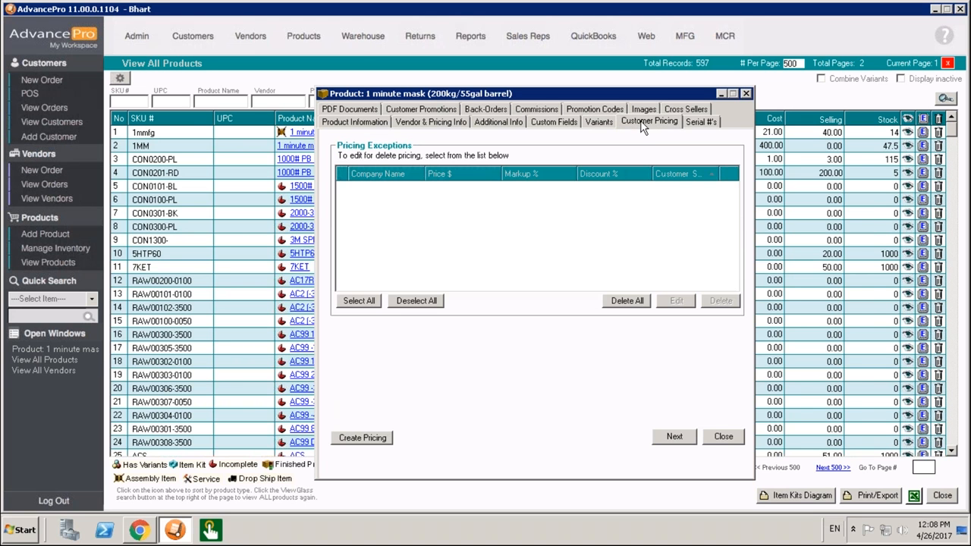
{"action": "left_click", "coordinate": [363, 438]}
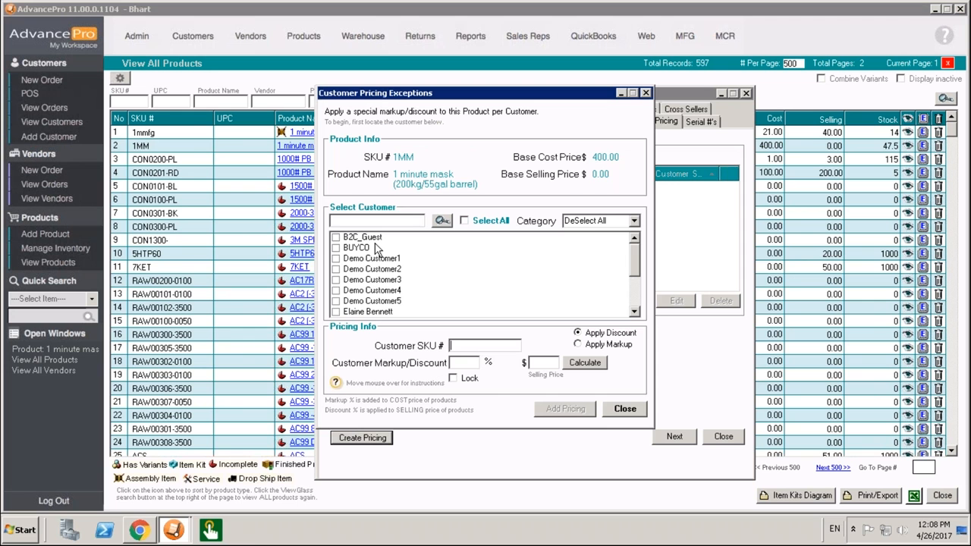
{"action": "left_click", "coordinate": [336, 259]}
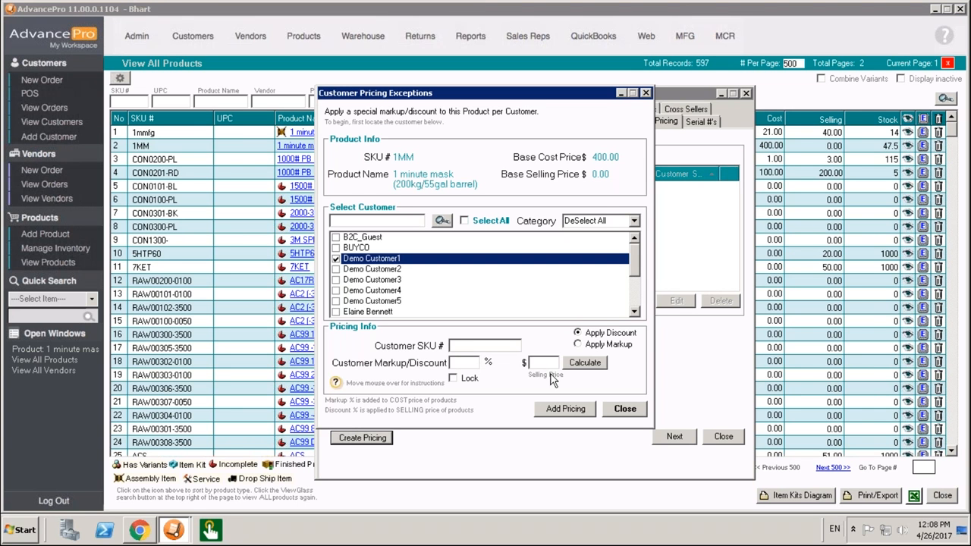
{"action": "left_click", "coordinate": [613, 409]}
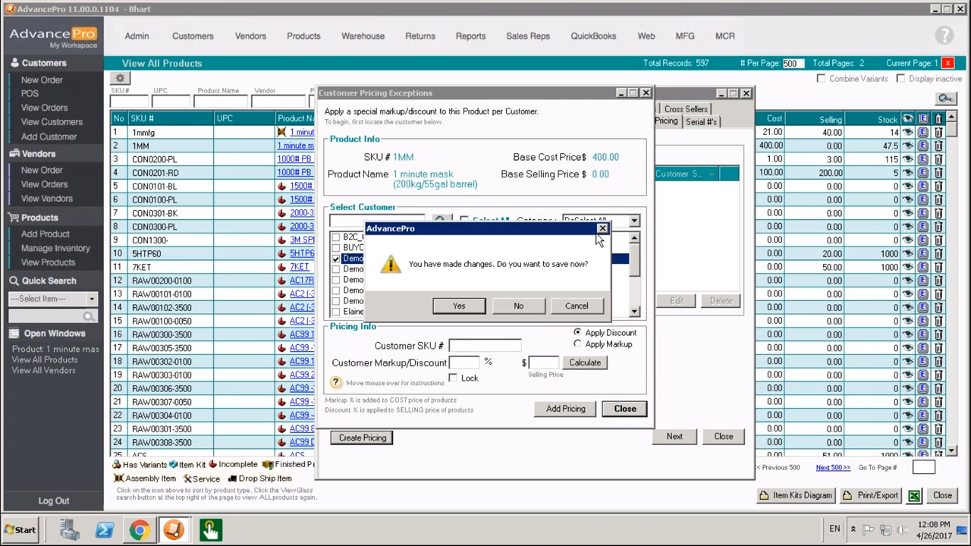
{"action": "left_click", "coordinate": [518, 306]}
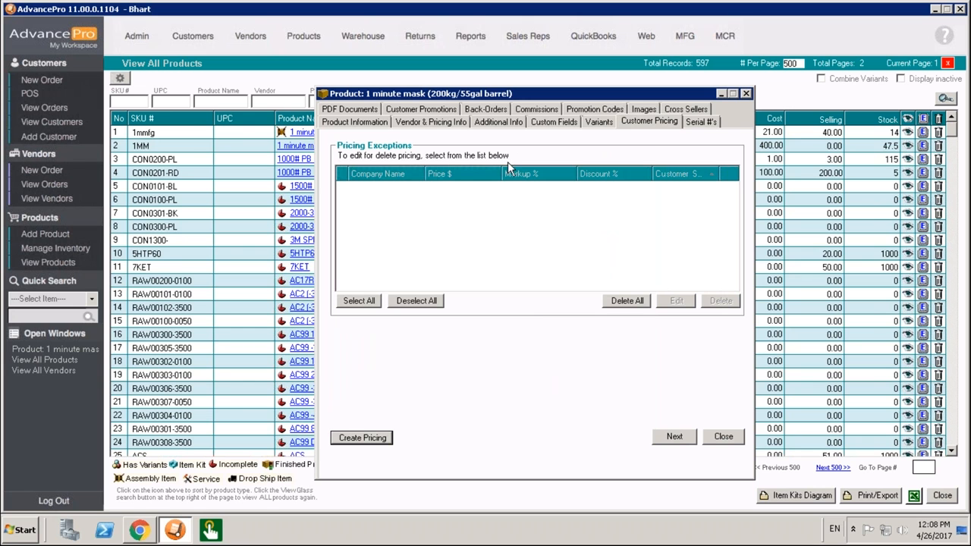
Review the product's serial and batch numbers, cross sellers, images, commissions, back-orders and PDF documents.
{"action": "left_click", "coordinate": [707, 125]}
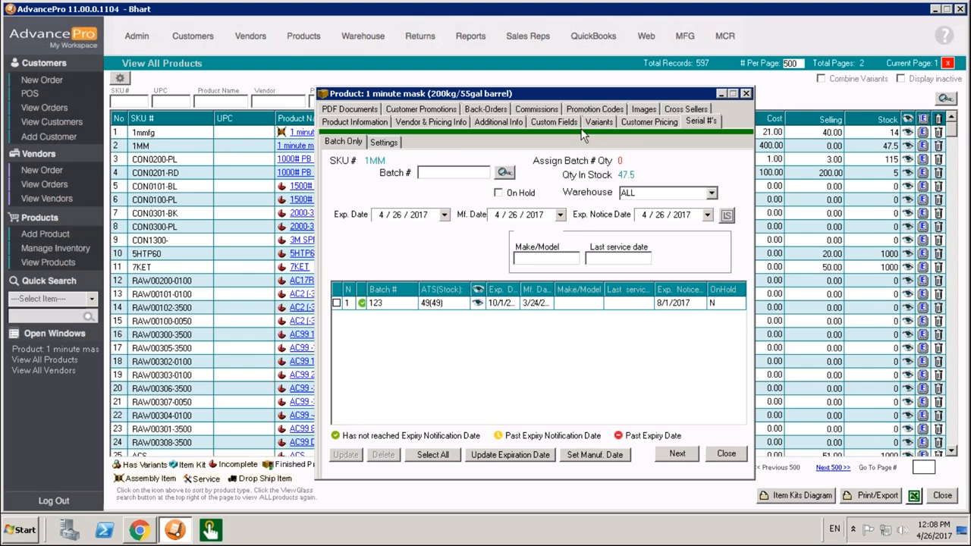
{"action": "left_click", "coordinate": [691, 111]}
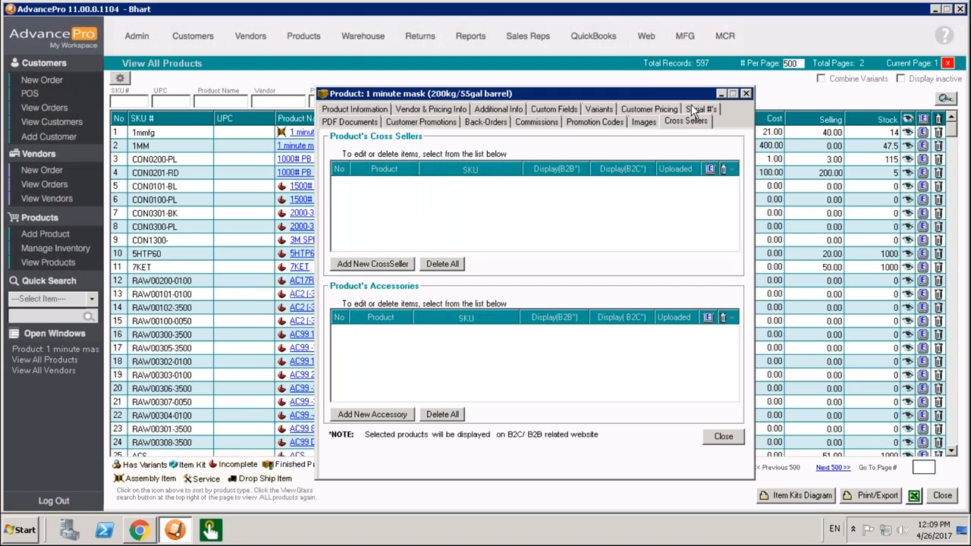
{"action": "left_click", "coordinate": [642, 122]}
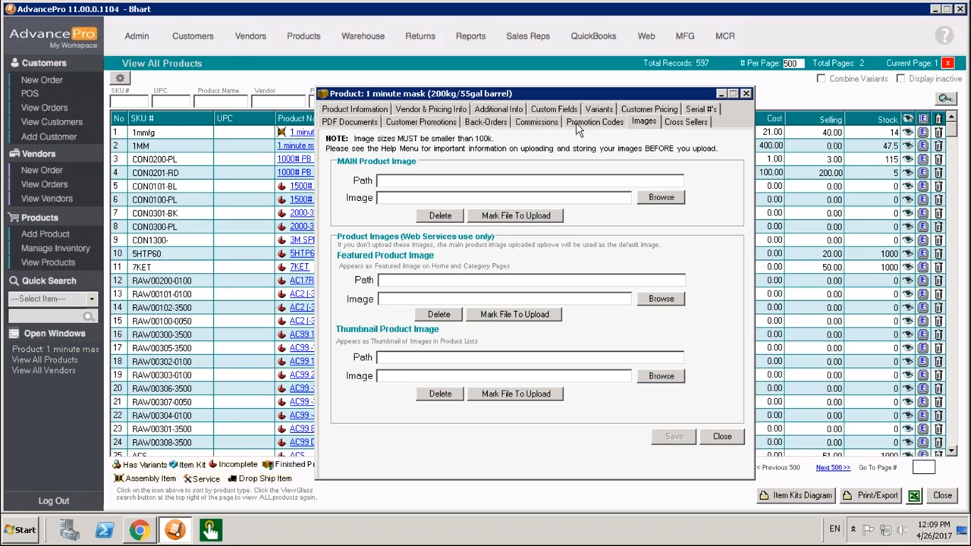
{"action": "left_click", "coordinate": [536, 123]}
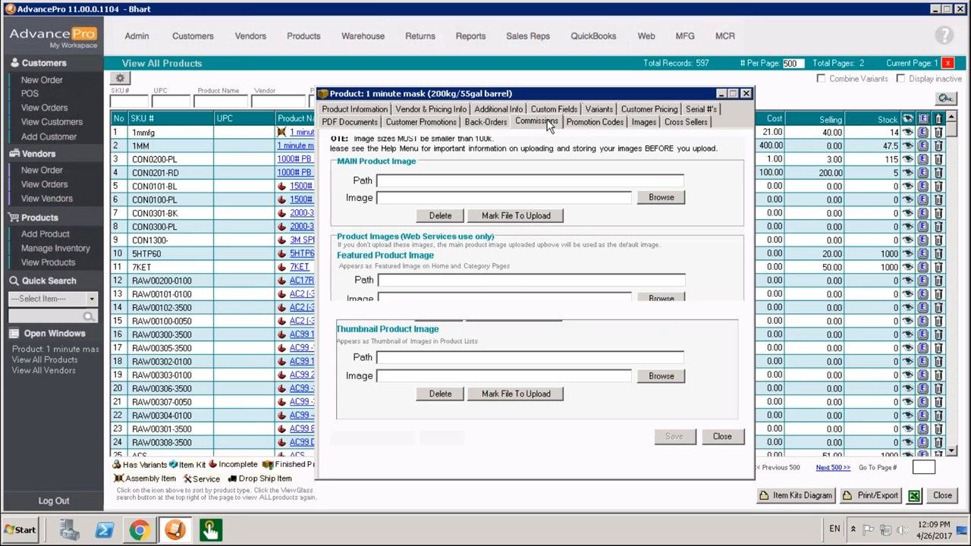
{"action": "left_click", "coordinate": [481, 123]}
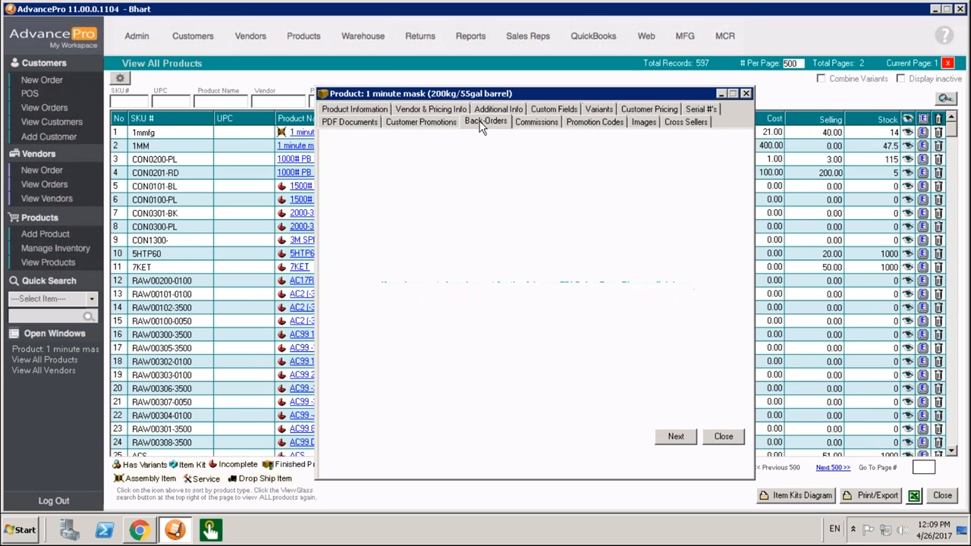
{"action": "left_click", "coordinate": [353, 123]}
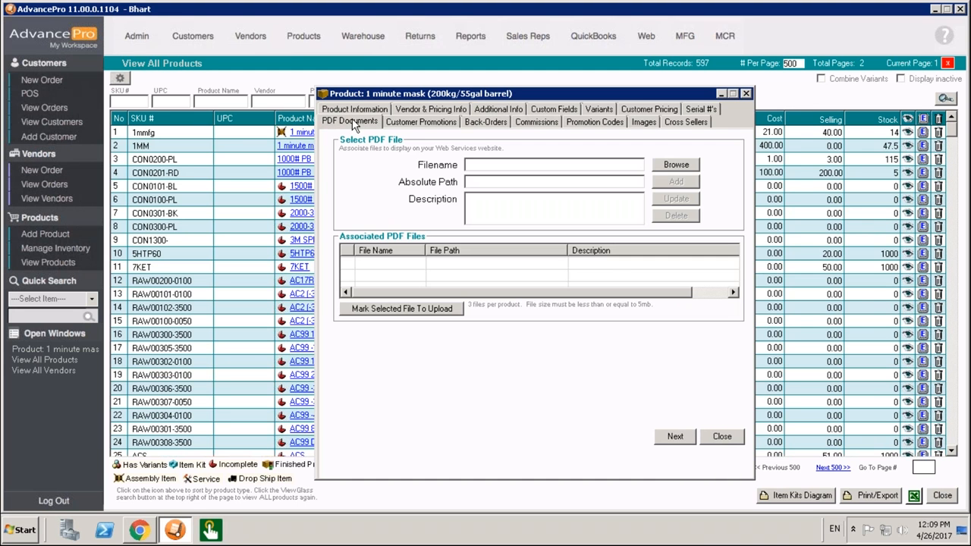
Examine the product's customer promotions and the form for creating one, closing the form without adding a promotion.
{"action": "left_click", "coordinate": [410, 126]}
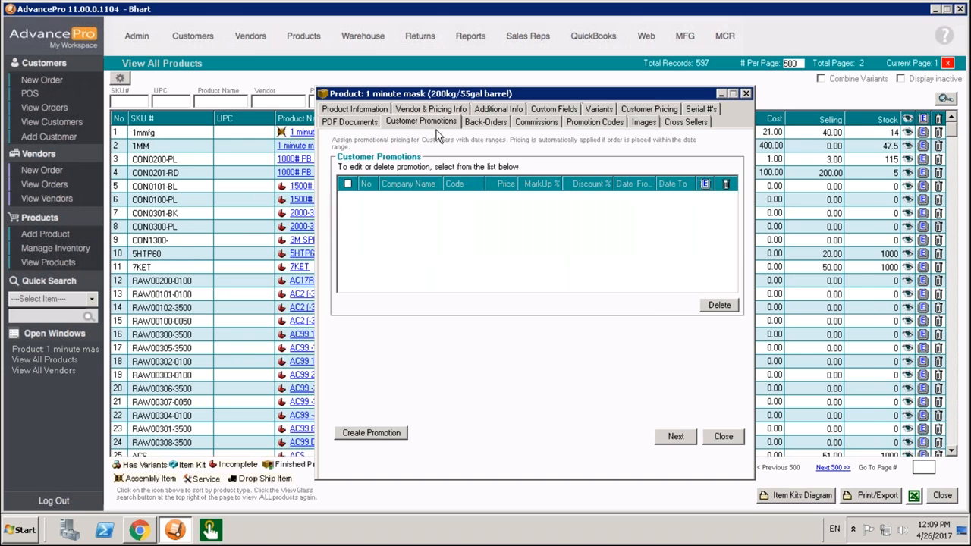
{"action": "left_click", "coordinate": [384, 434]}
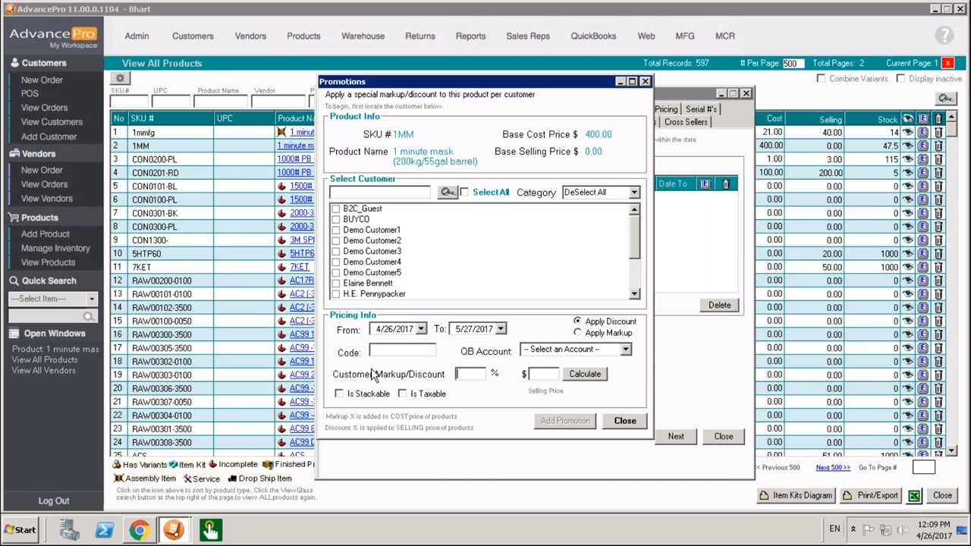
{"action": "left_click", "coordinate": [635, 423]}
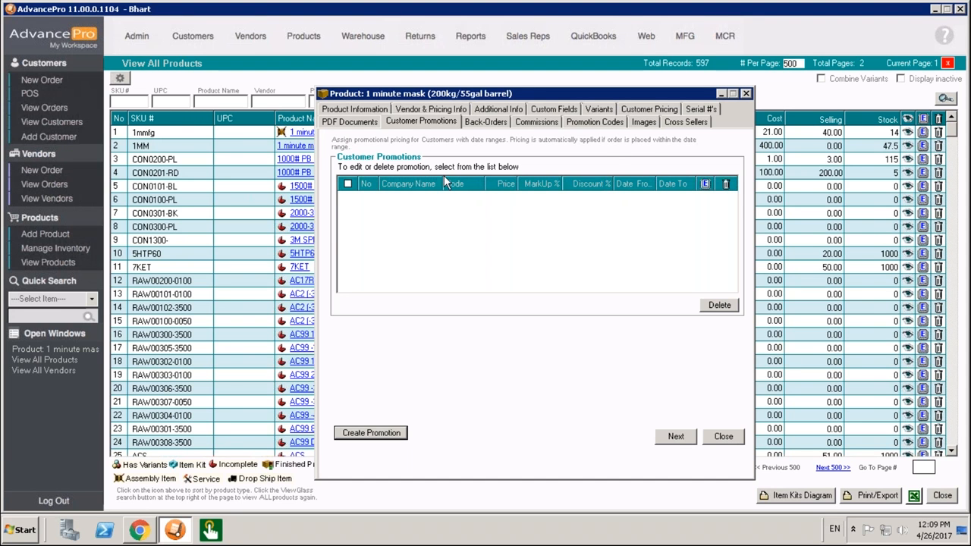
Revisit the product's vendor pricing and customer pricing exceptions, and close the product without saving its changes.
{"action": "left_click", "coordinate": [430, 110]}
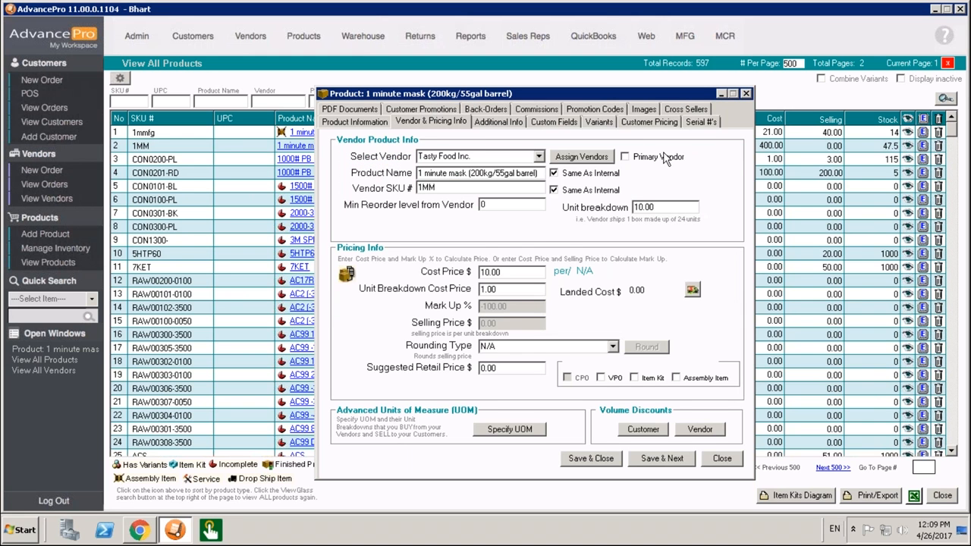
{"action": "left_click", "coordinate": [643, 123]}
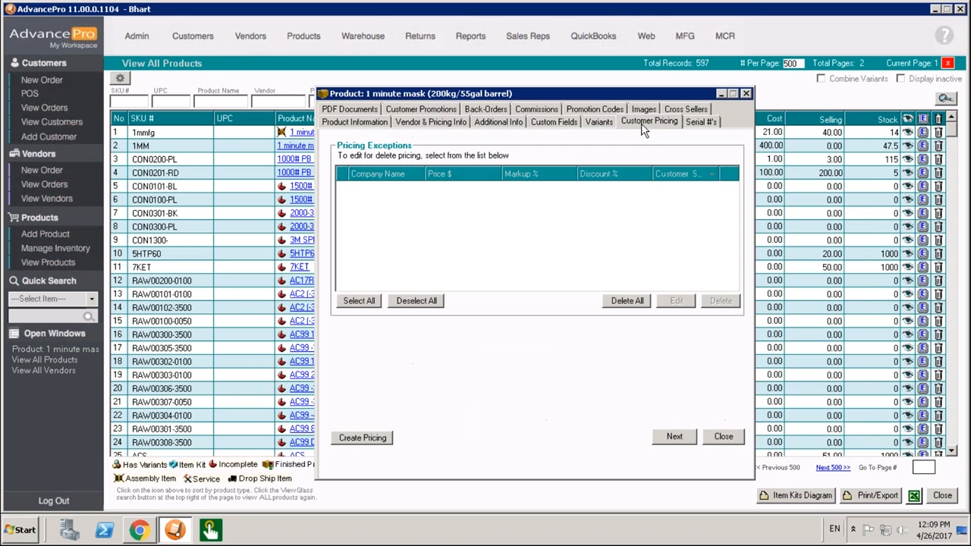
{"action": "left_click", "coordinate": [728, 439]}
{"action": "left_click", "coordinate": [541, 305]}
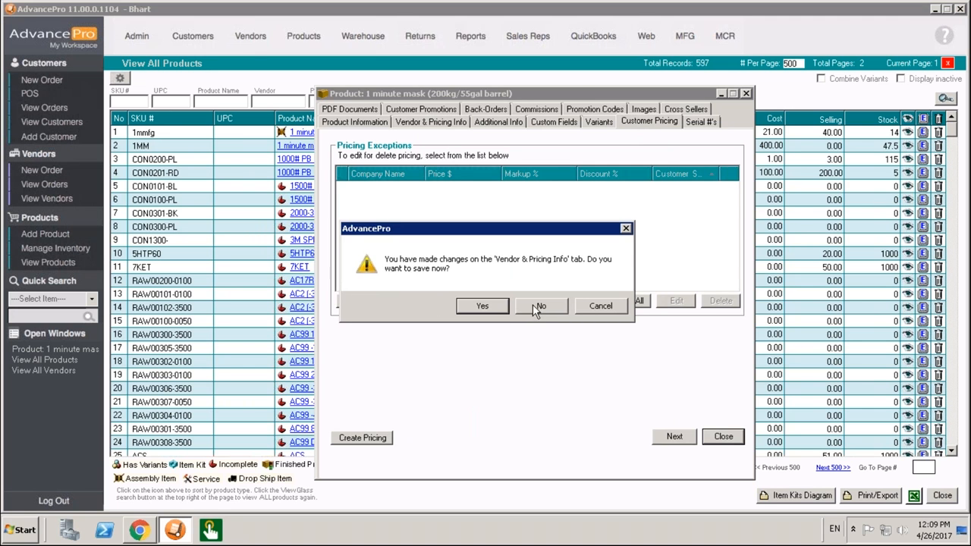
{"action": "left_click", "coordinate": [537, 306]}
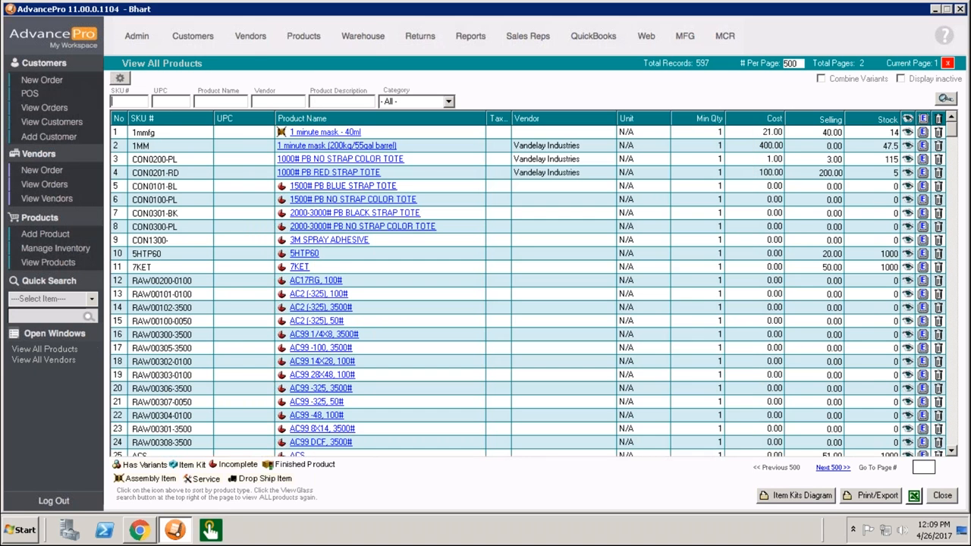
Open the Demo Customer1 record for editing from the list of all customers.
{"action": "left_click", "coordinate": [65, 122]}
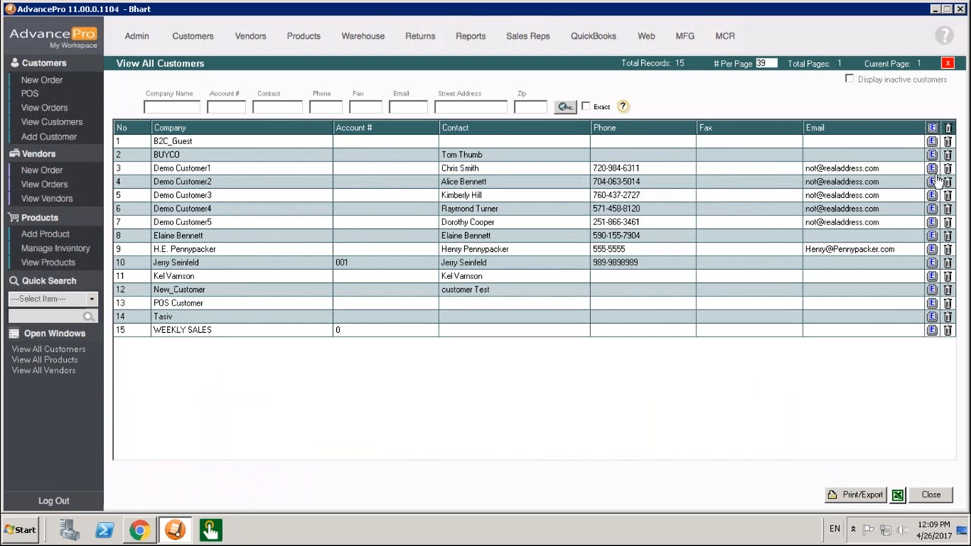
{"action": "left_click", "coordinate": [183, 38]}
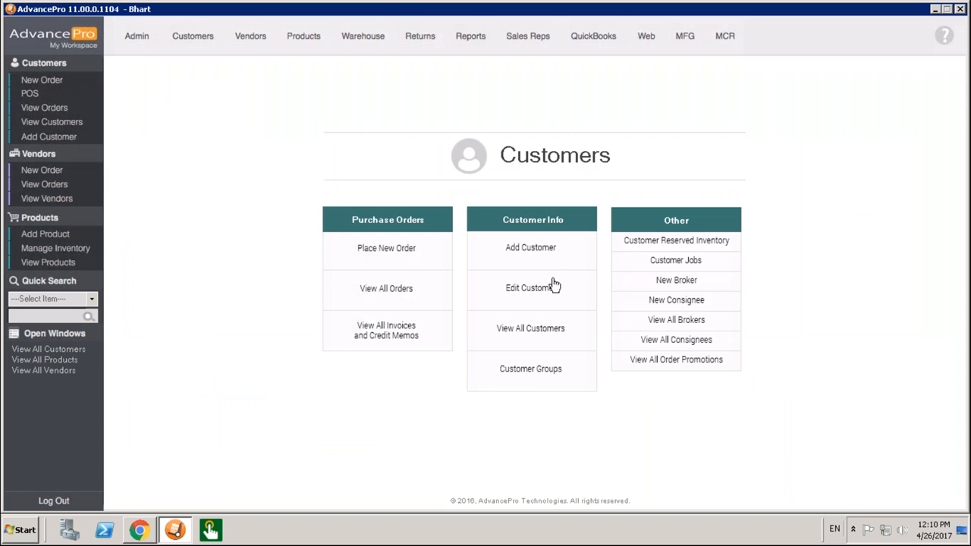
{"action": "left_click", "coordinate": [539, 336]}
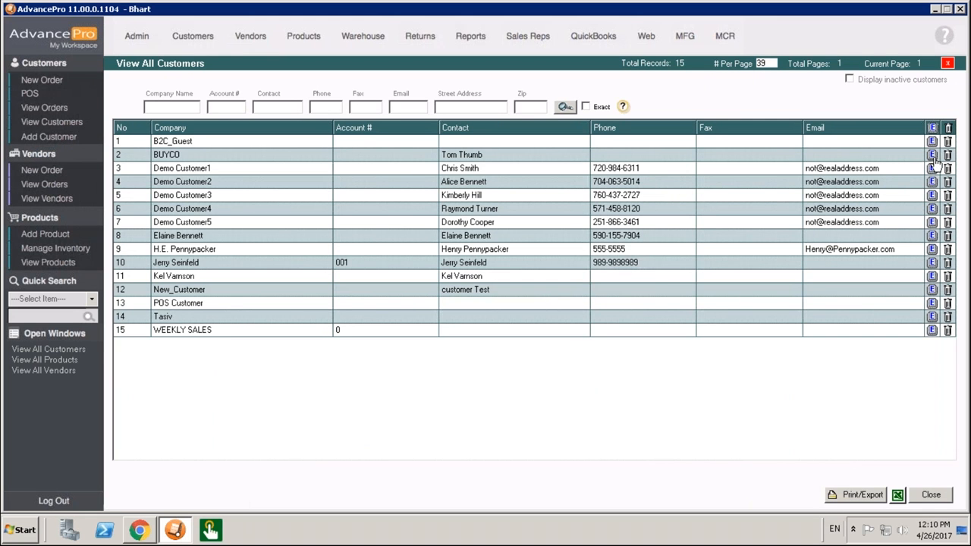
{"action": "left_click", "coordinate": [933, 142]}
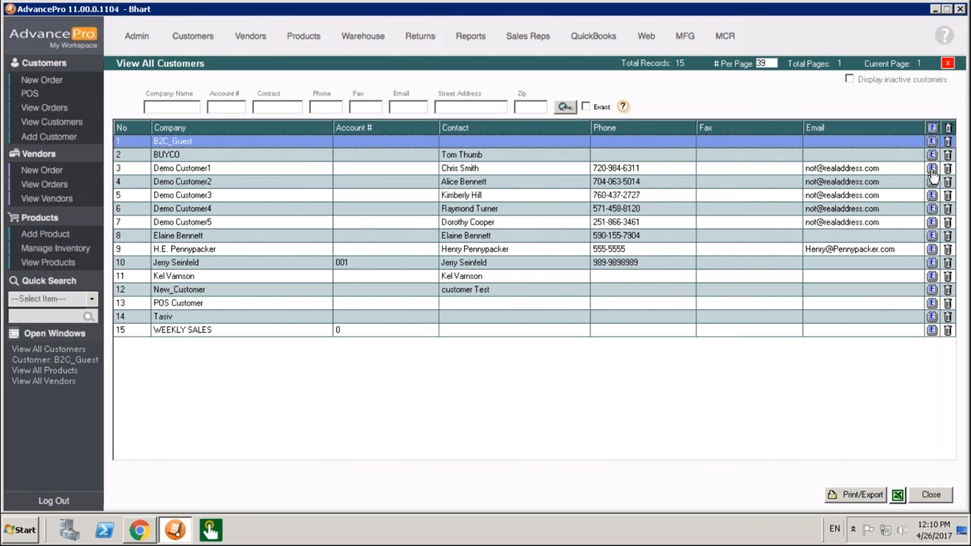
{"action": "left_click", "coordinate": [932, 168]}
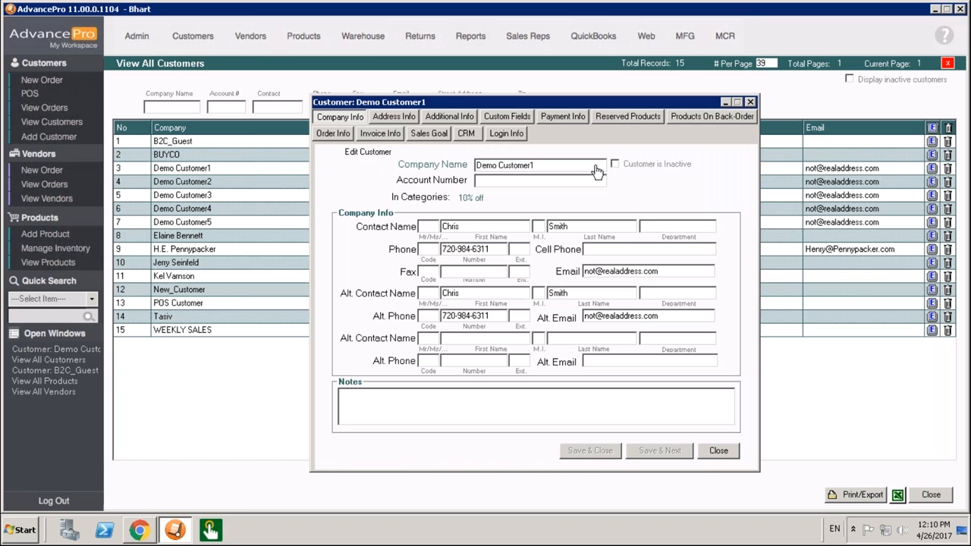
Review Demo Customer1's company info and billing and shipping addresses, choosing the second shipping address on file.
{"action": "left_click", "coordinate": [497, 165]}
{"action": "left_click", "coordinate": [406, 116]}
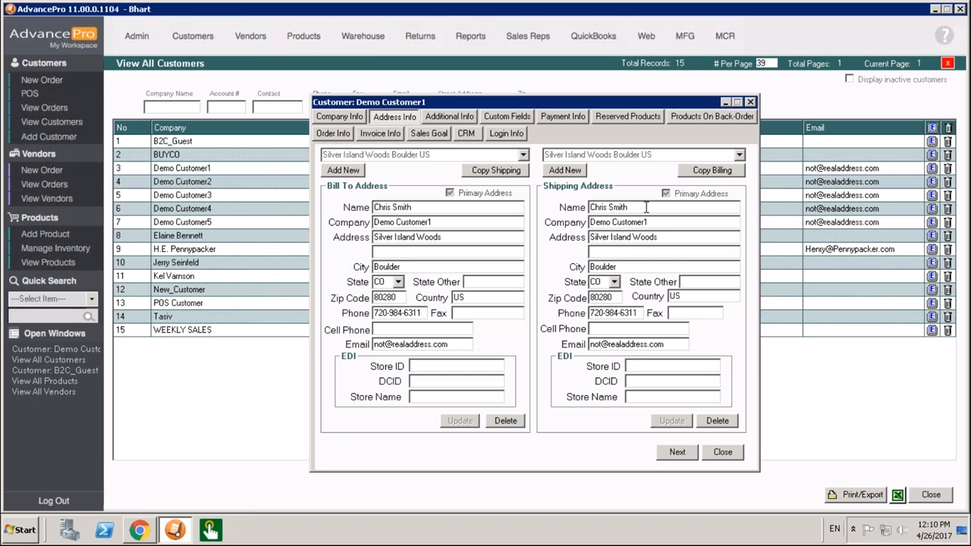
{"action": "left_click", "coordinate": [740, 154]}
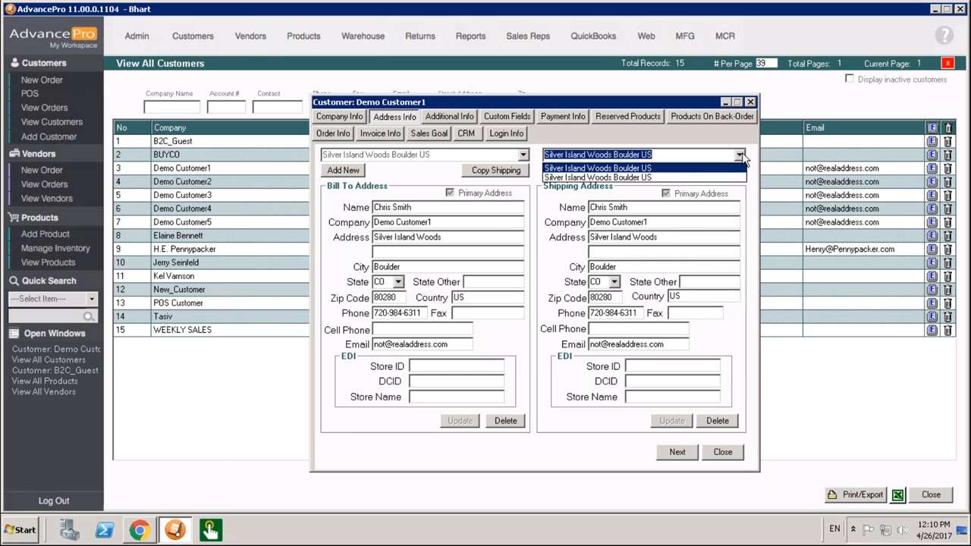
{"action": "left_click", "coordinate": [696, 179]}
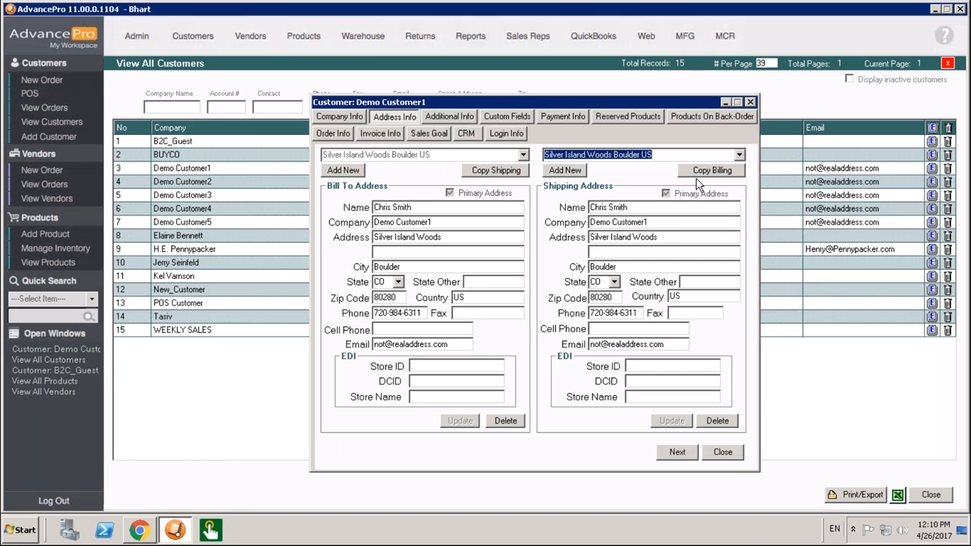
Set Demo Customer1's preferred shipping method to UPS GROUND in the additional shipping info.
{"action": "left_click", "coordinate": [466, 124]}
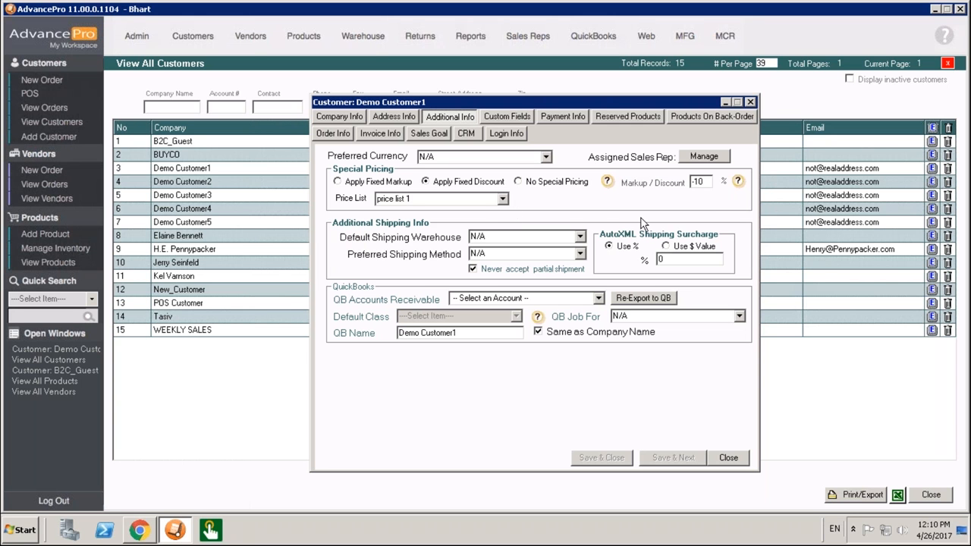
{"action": "left_click", "coordinate": [580, 255]}
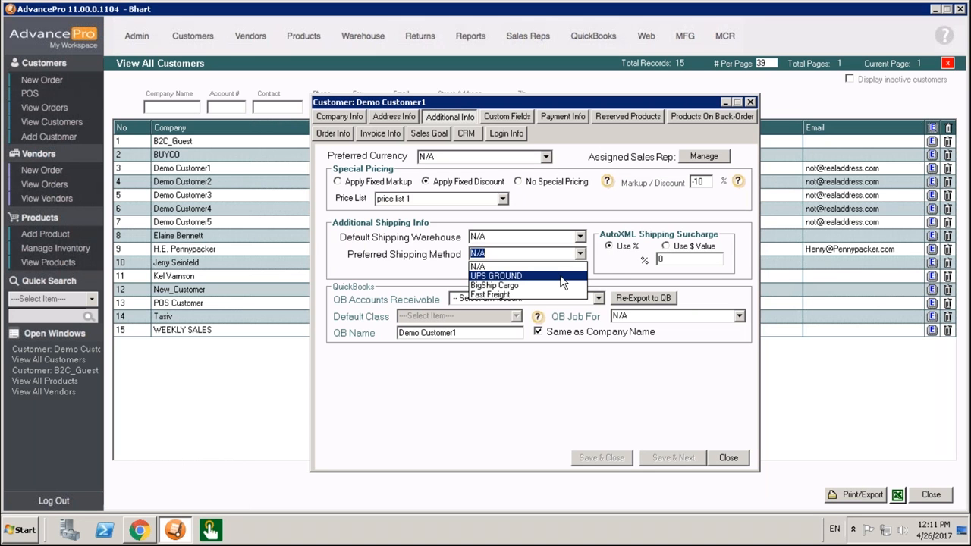
{"action": "left_click", "coordinate": [561, 276]}
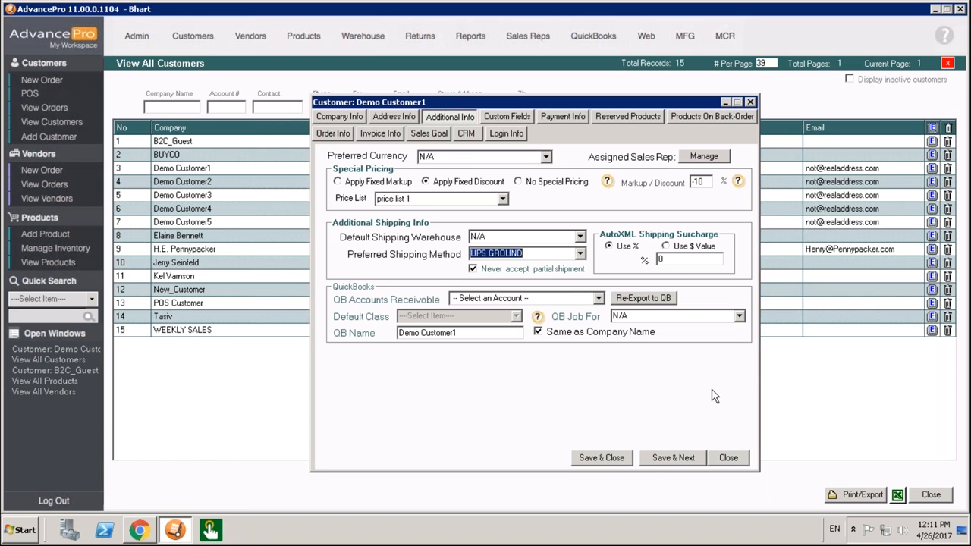
Review Demo Customer1's custom fields, payment details and the available preferred payment methods.
{"action": "left_click", "coordinate": [514, 119]}
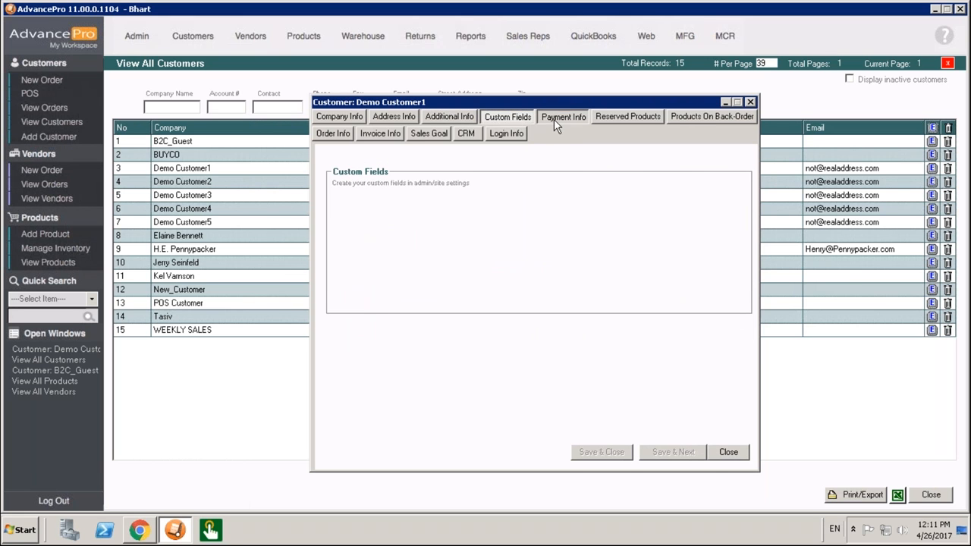
{"action": "left_click", "coordinate": [554, 121]}
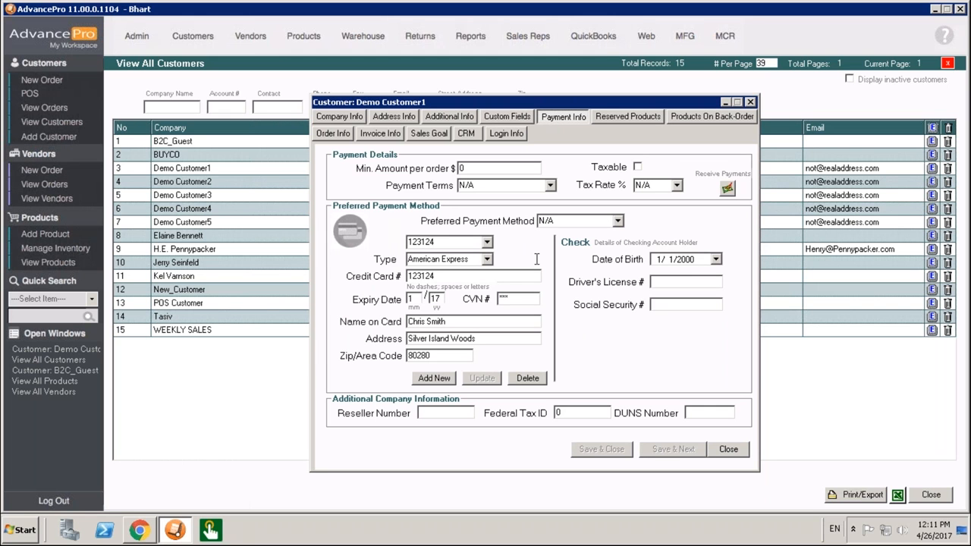
{"action": "left_click", "coordinate": [617, 221]}
{"action": "left_click", "coordinate": [618, 222]}
Review Demo Customer1's reserved and back-ordered products, orders, invoices, sales goals, CRM notes and web login info.
{"action": "left_click", "coordinate": [632, 116]}
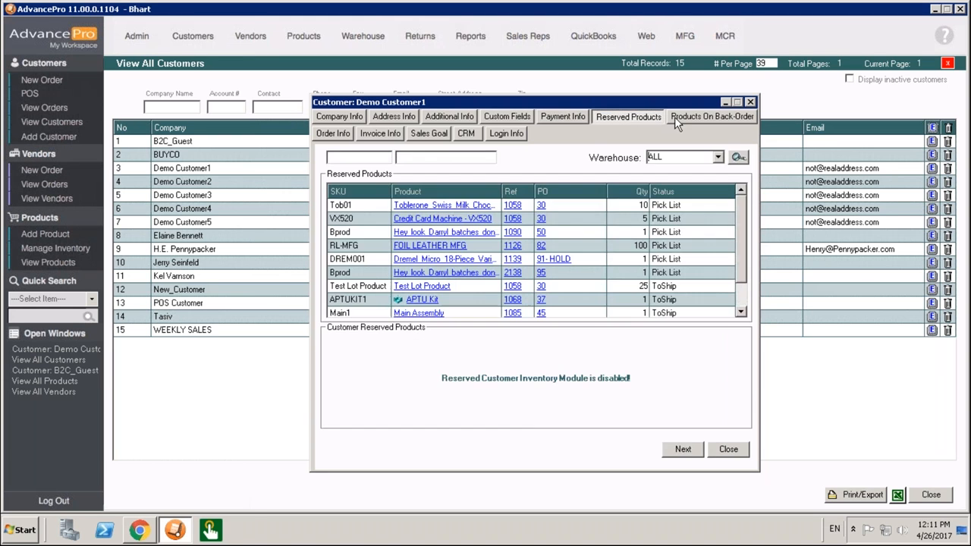
{"action": "left_click", "coordinate": [683, 115]}
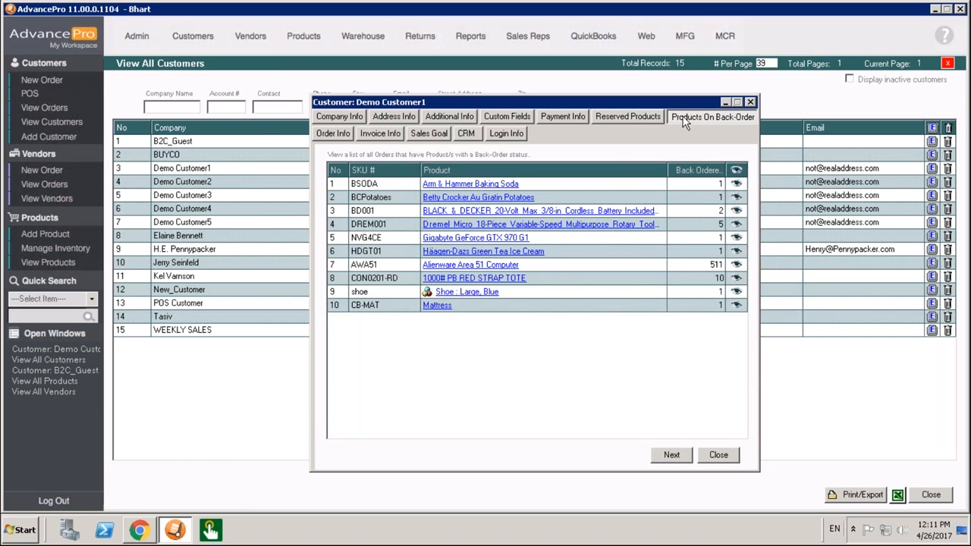
{"action": "left_click", "coordinate": [347, 135]}
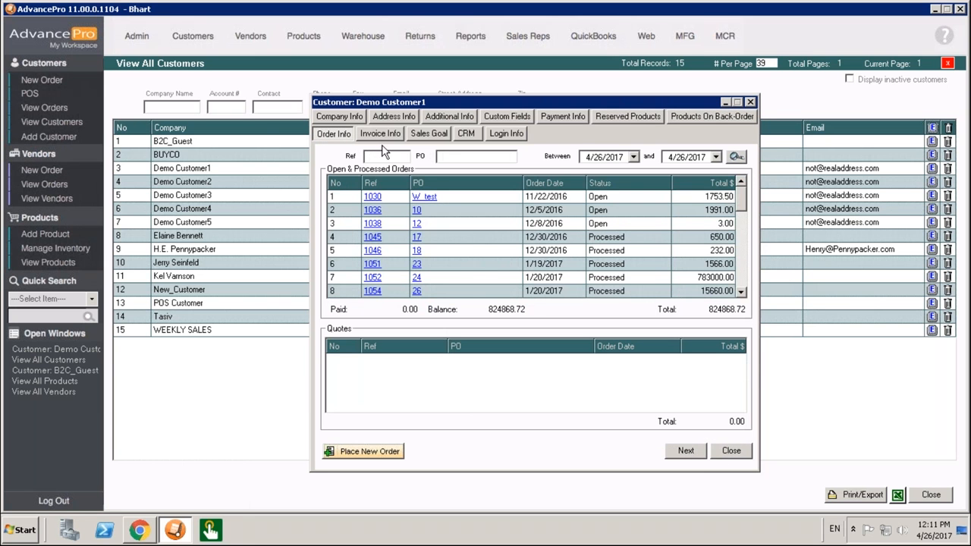
{"action": "left_click", "coordinate": [381, 137]}
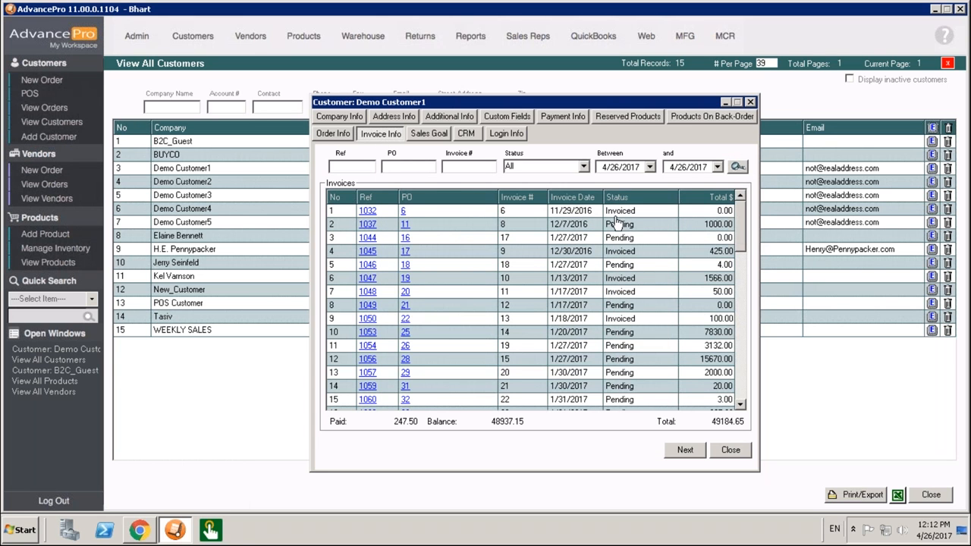
{"action": "left_click", "coordinate": [446, 137]}
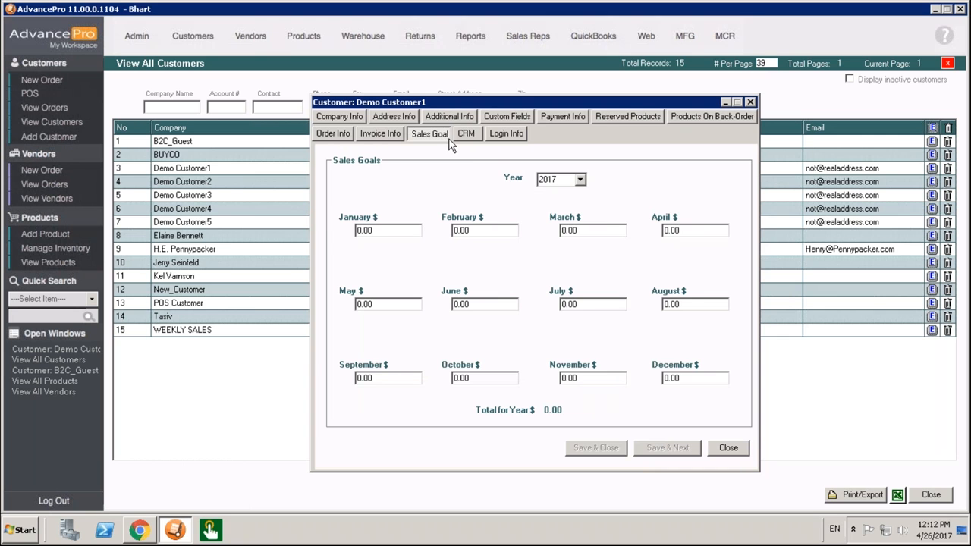
{"action": "left_click", "coordinate": [474, 140]}
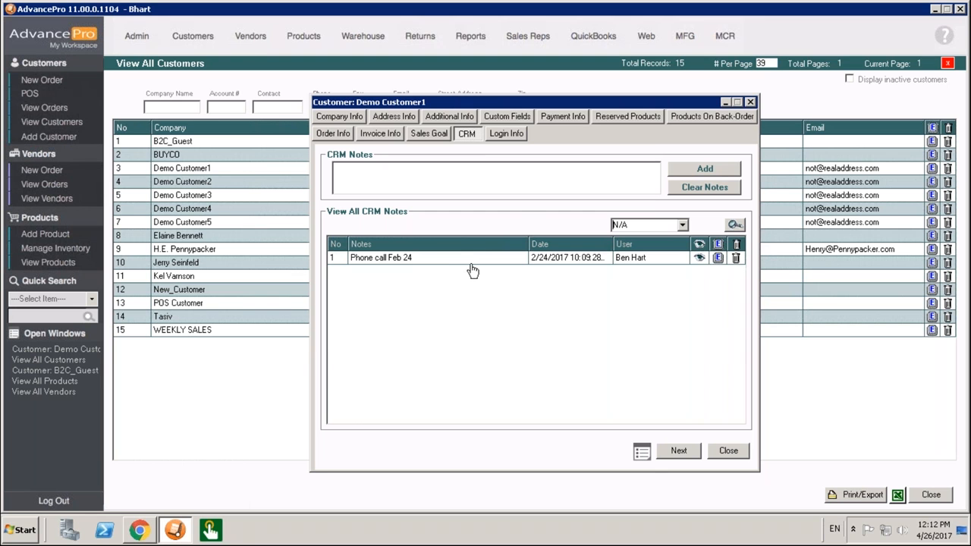
{"action": "left_click", "coordinate": [511, 139]}
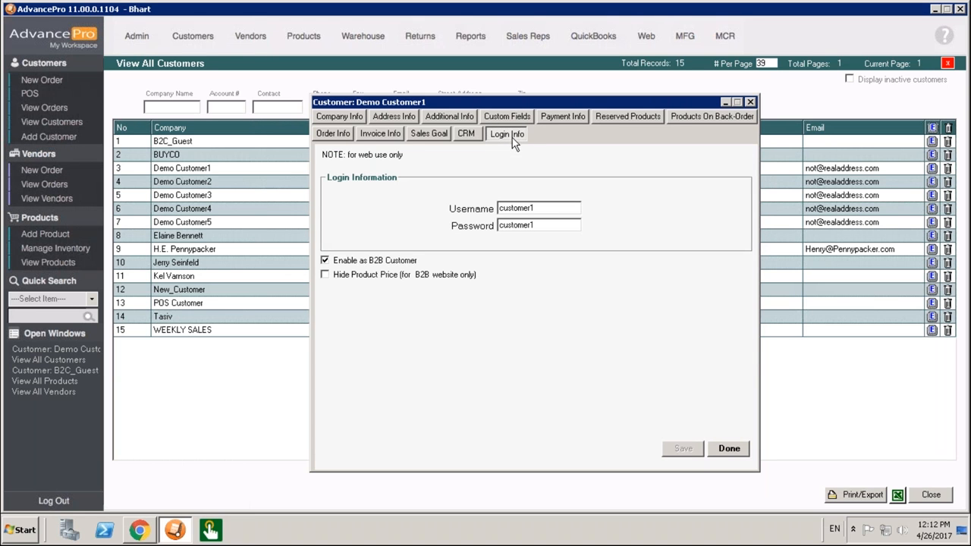